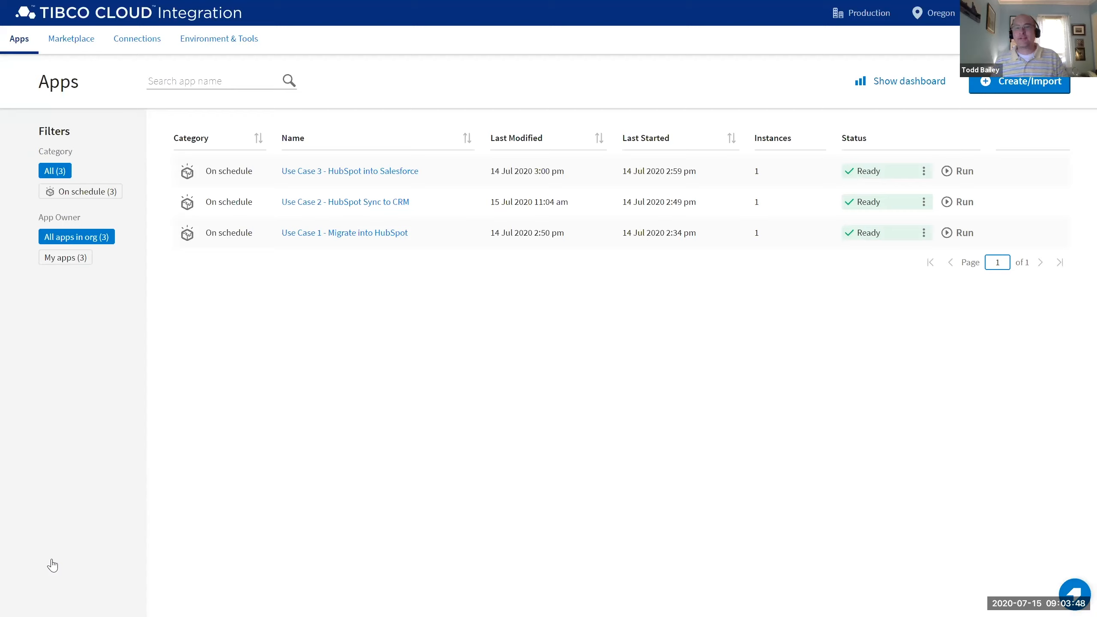
Show the Amazon Redshift connector's details in the connector Marketplace.
{"action": "left_click", "coordinate": [81, 48]}
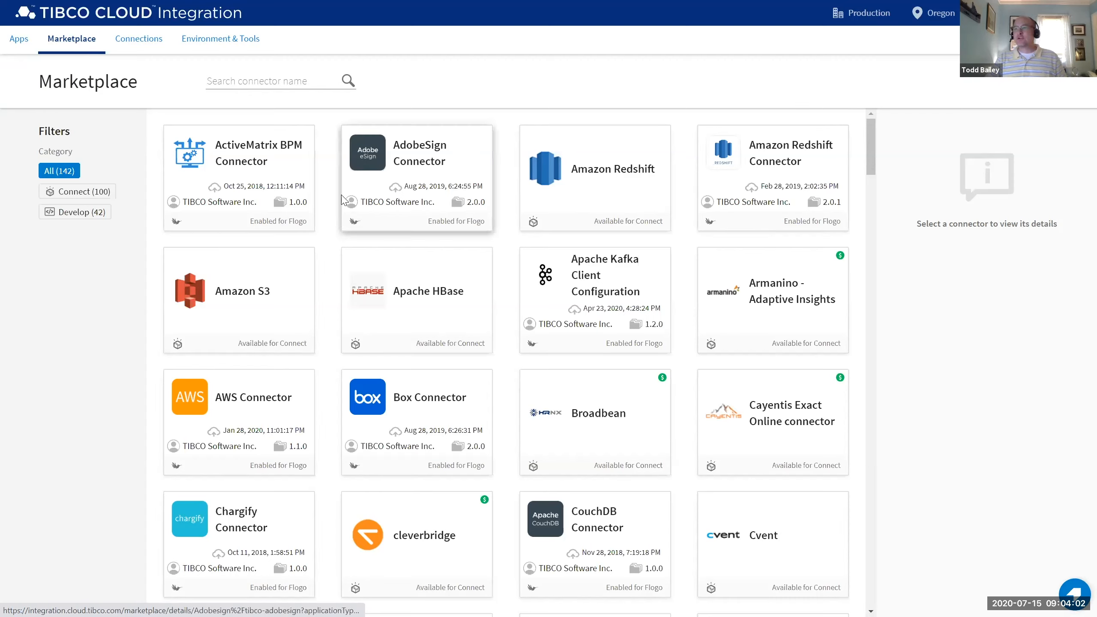
{"action": "left_click", "coordinate": [620, 176]}
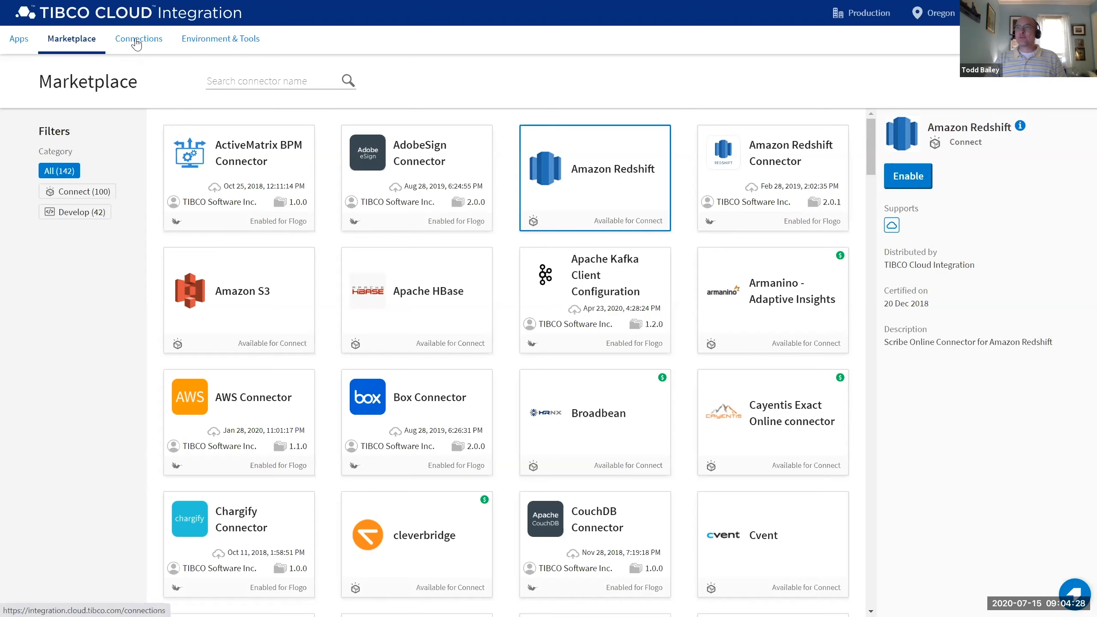
Review the saved CRM Tech Series connection without changes, then go to Environment & Tools.
{"action": "left_click", "coordinate": [136, 42]}
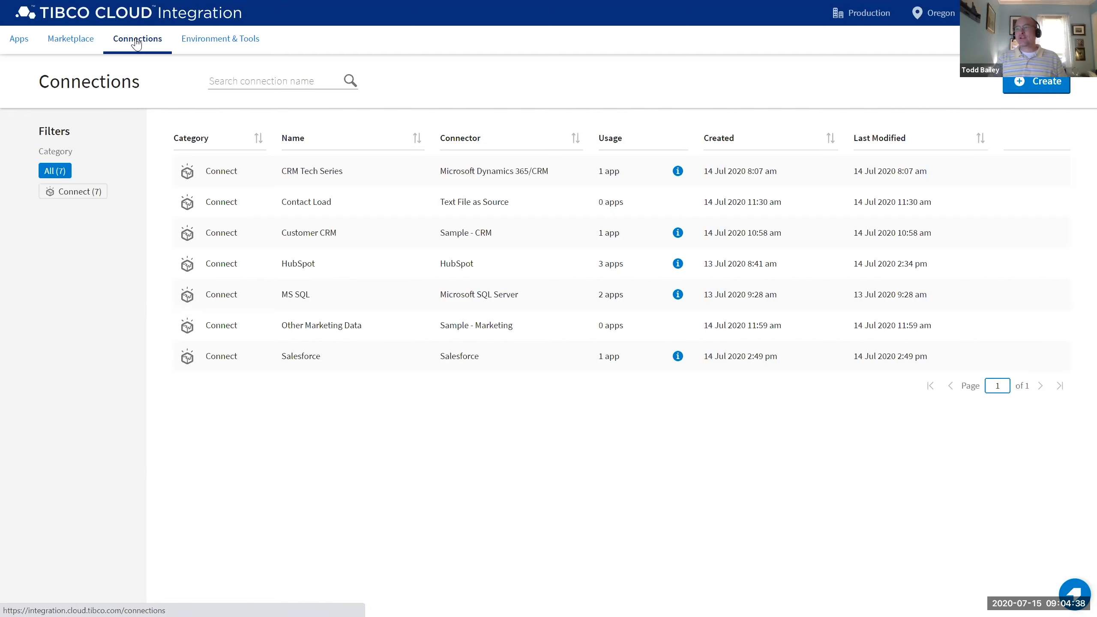
{"action": "left_click", "coordinate": [483, 176]}
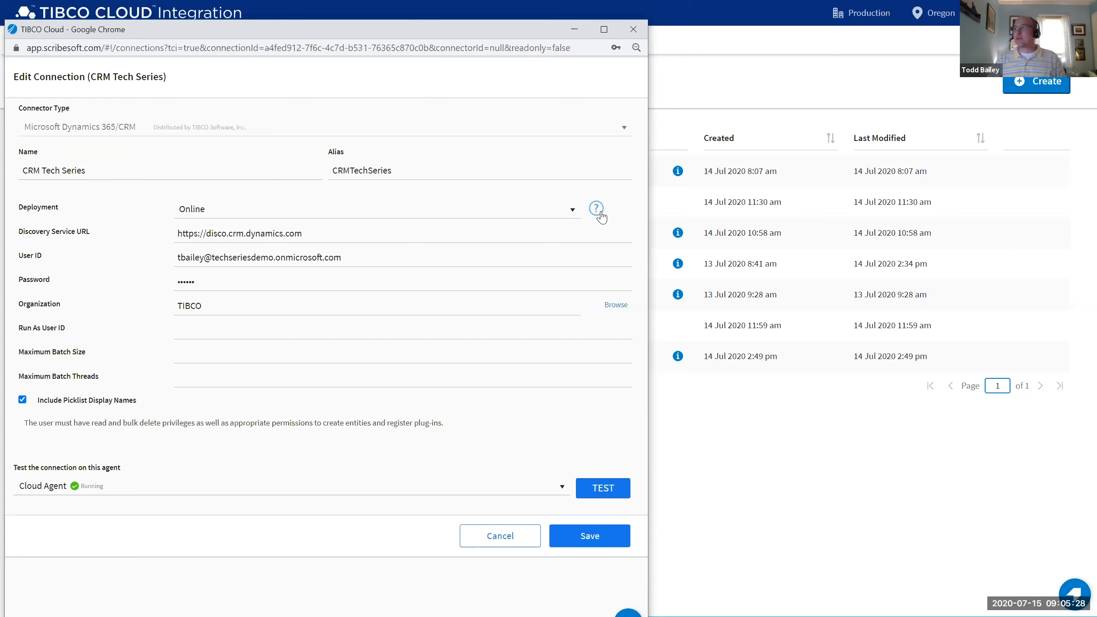
{"action": "left_click", "coordinate": [634, 29]}
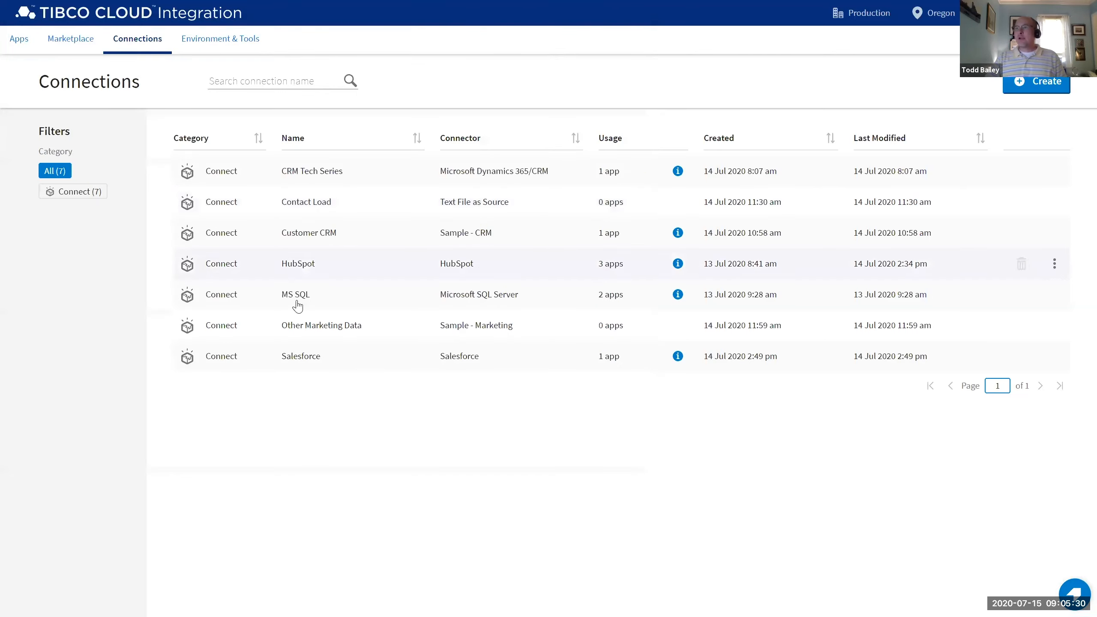
{"action": "left_click", "coordinate": [211, 47]}
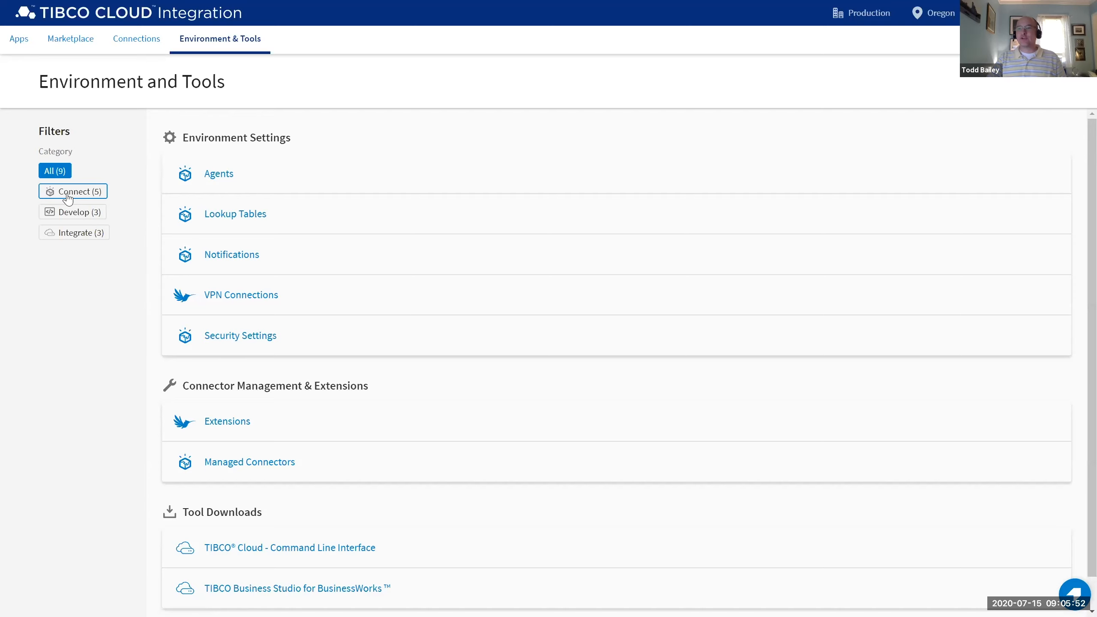
Confirm the three agents are running, dismiss the on-premise agent notice, and return to Apps.
{"action": "left_click", "coordinate": [218, 175]}
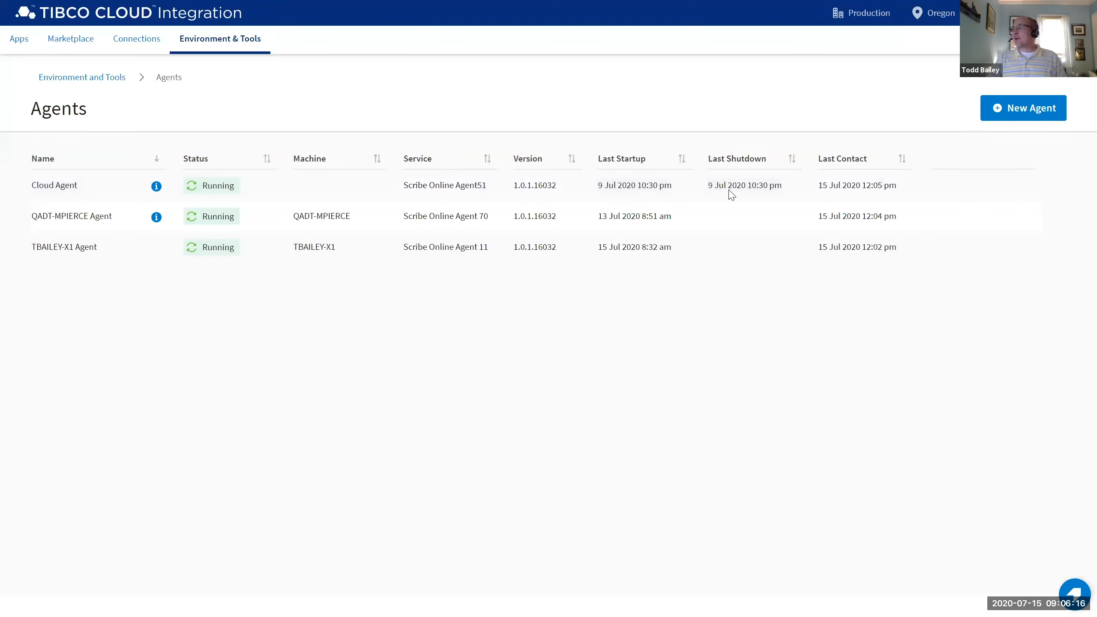
{"action": "left_click", "coordinate": [1022, 112]}
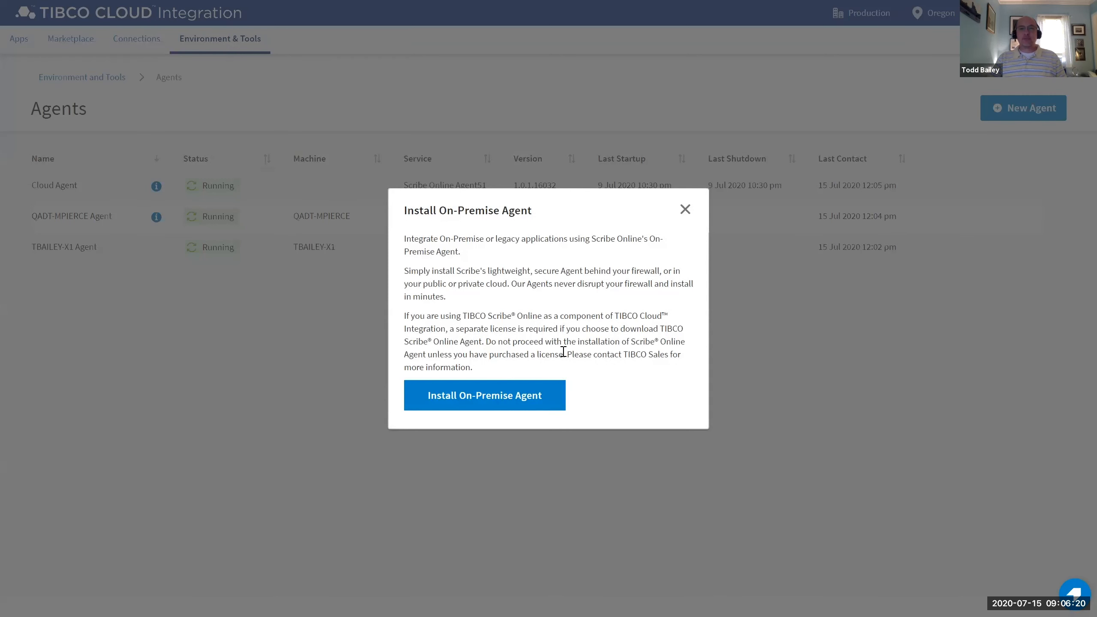
{"action": "left_click", "coordinate": [687, 210]}
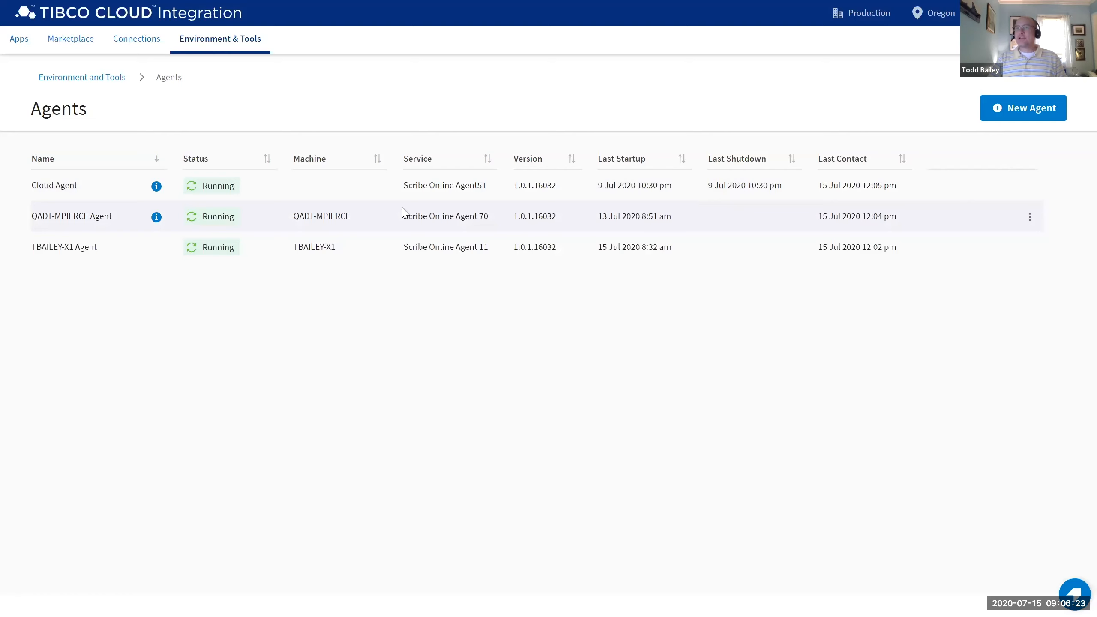
{"action": "left_click", "coordinate": [19, 42]}
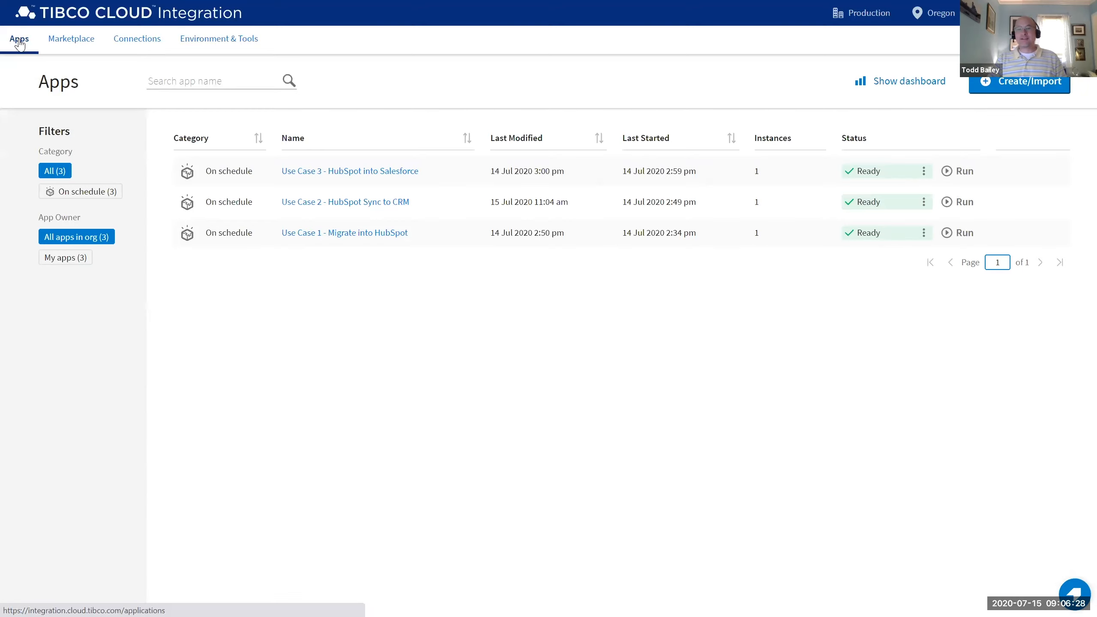
Create New_Connect_App 0 as an on-a-schedule Connect app.
{"action": "left_click", "coordinate": [1018, 90]}
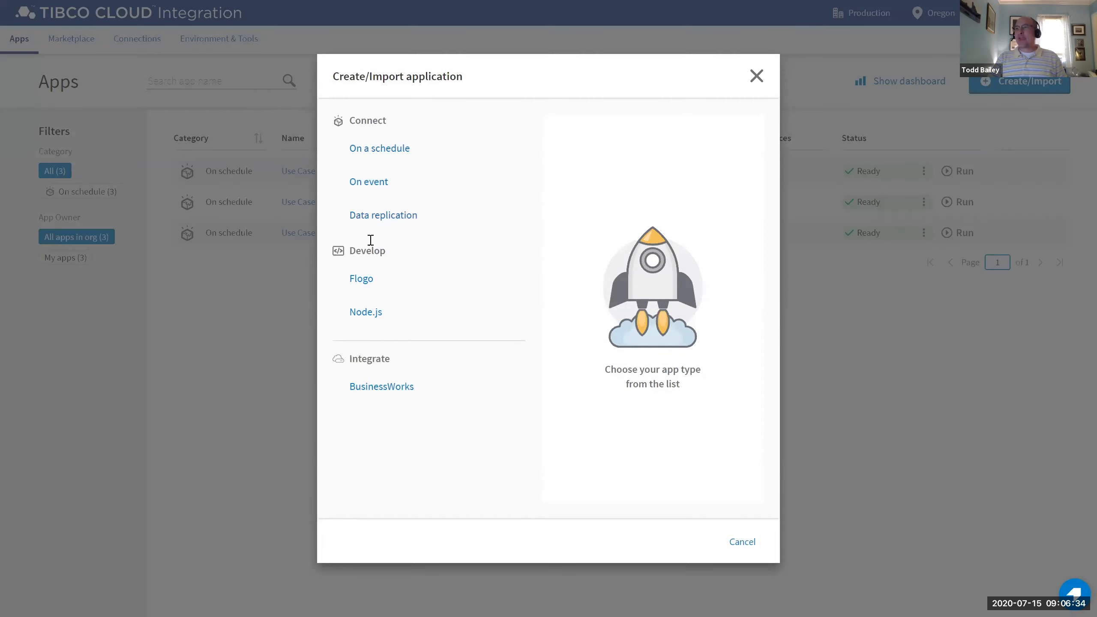
{"action": "left_click", "coordinate": [364, 152]}
{"action": "left_click", "coordinate": [362, 183]}
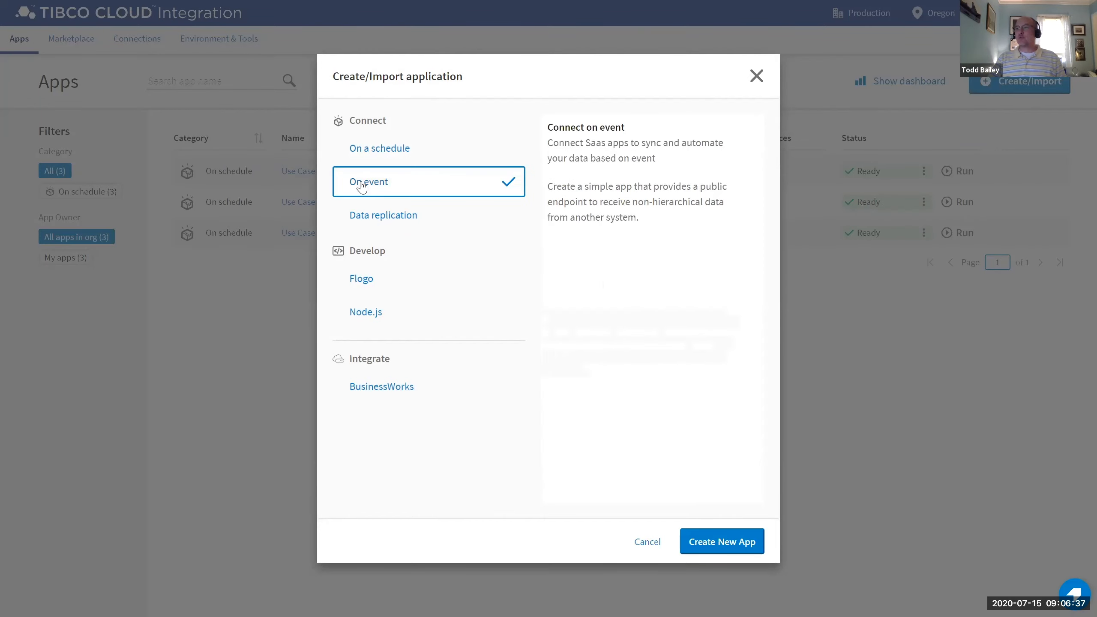
{"action": "left_click", "coordinate": [366, 154]}
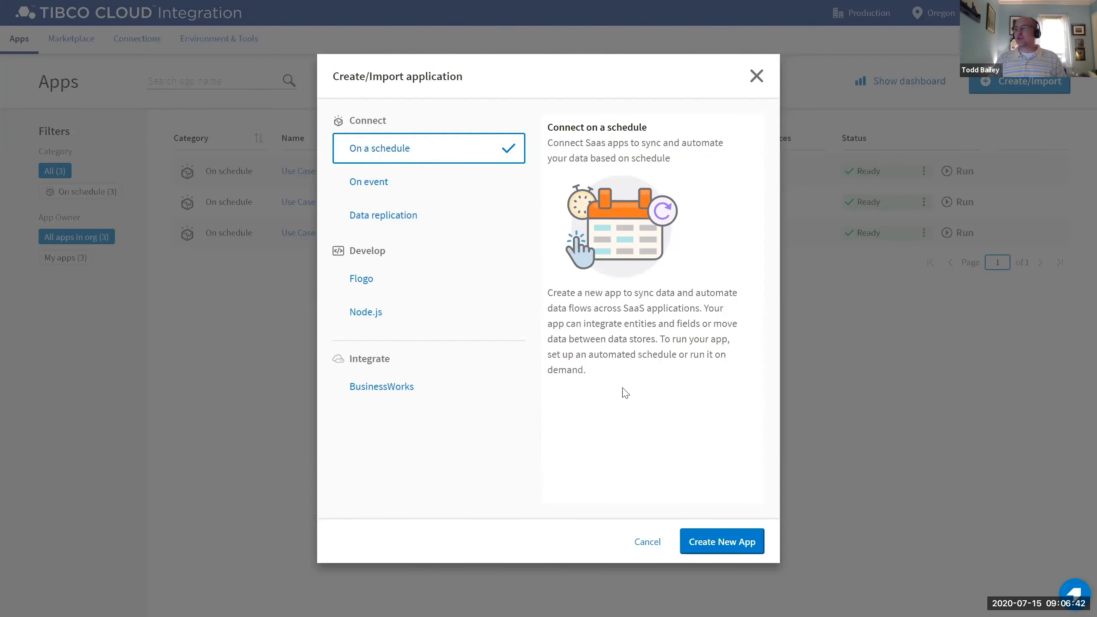
{"action": "left_click", "coordinate": [728, 540]}
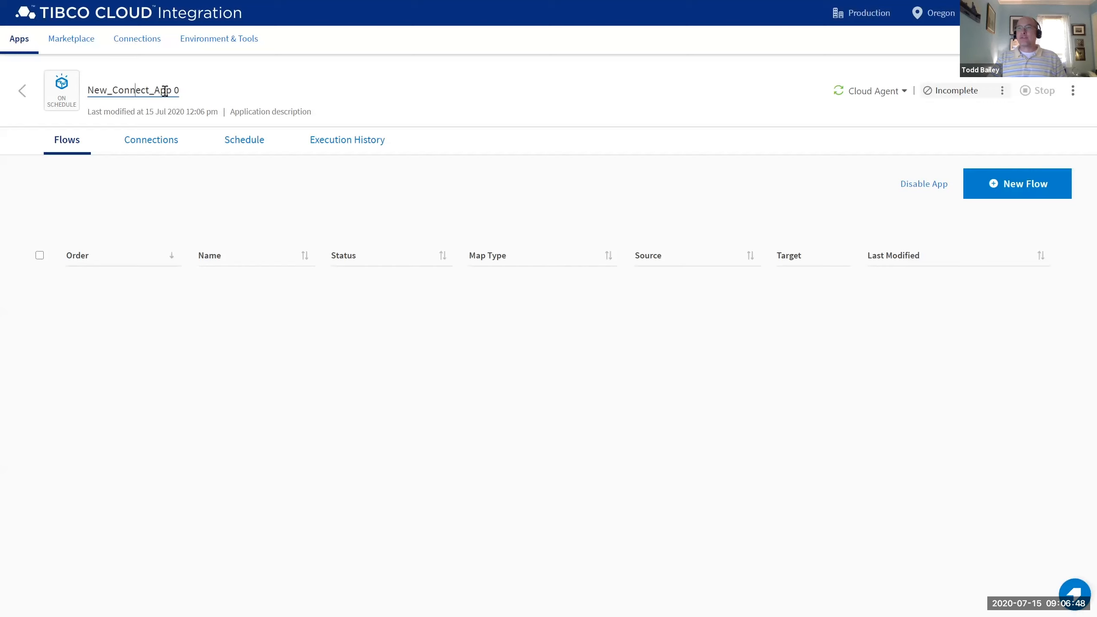
Rename the app to 'Tech Series' and add a new integration flow, Flow 0.
{"action": "left_click_drag", "start_coordinate": [179, 90], "coordinate": [84, 92]}
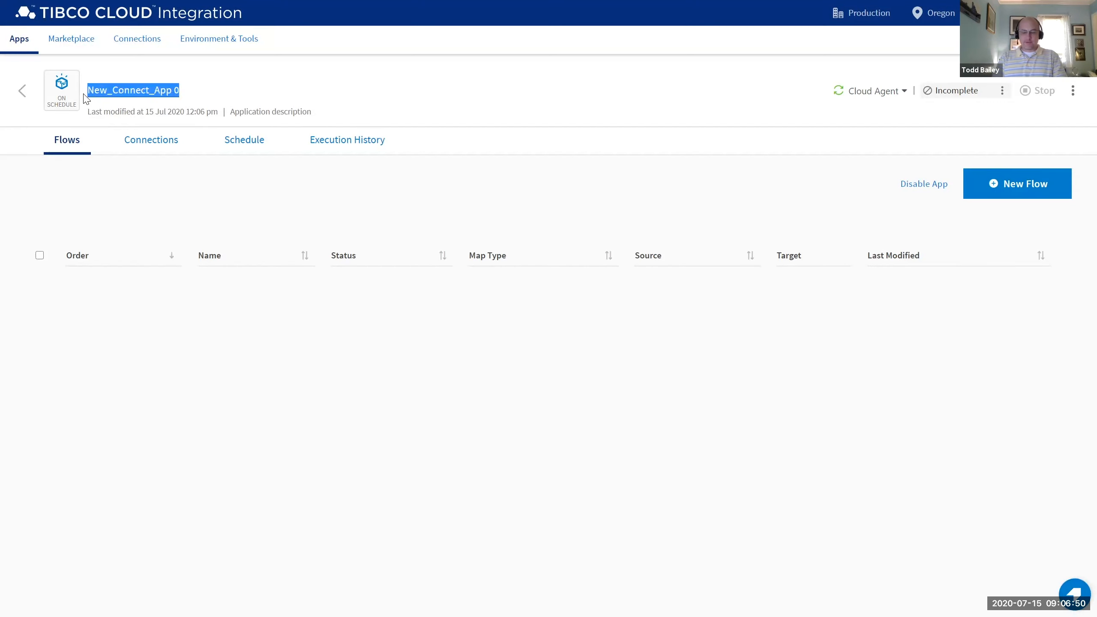
{"action": "type", "text": "Tech Series"}
{"action": "key", "text": "Return"}
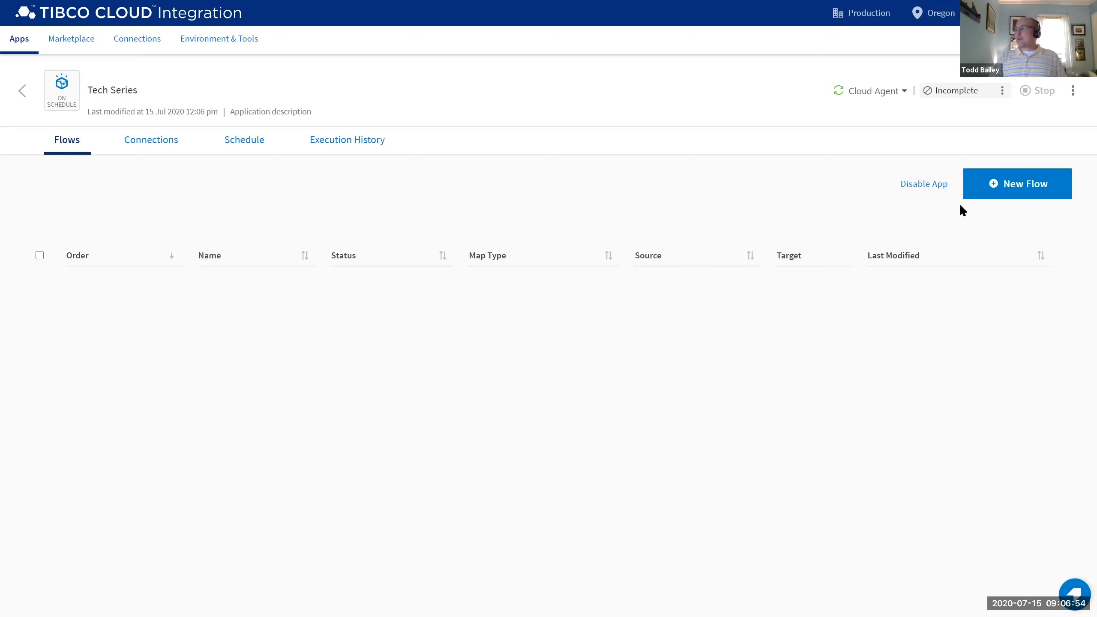
{"action": "left_click", "coordinate": [1004, 184]}
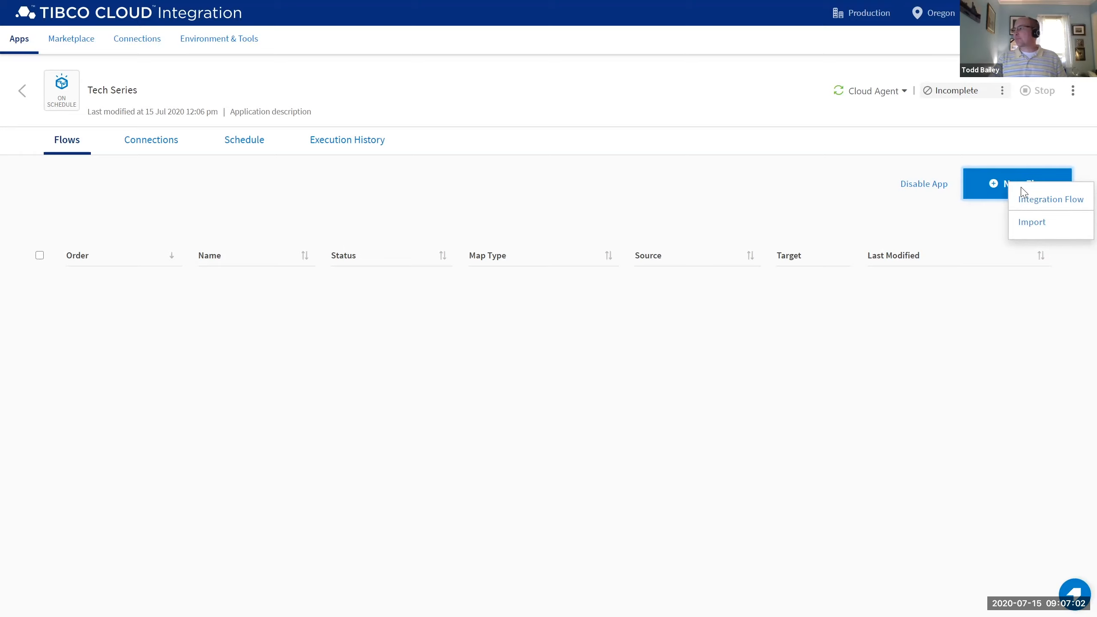
{"action": "left_click", "coordinate": [1027, 200]}
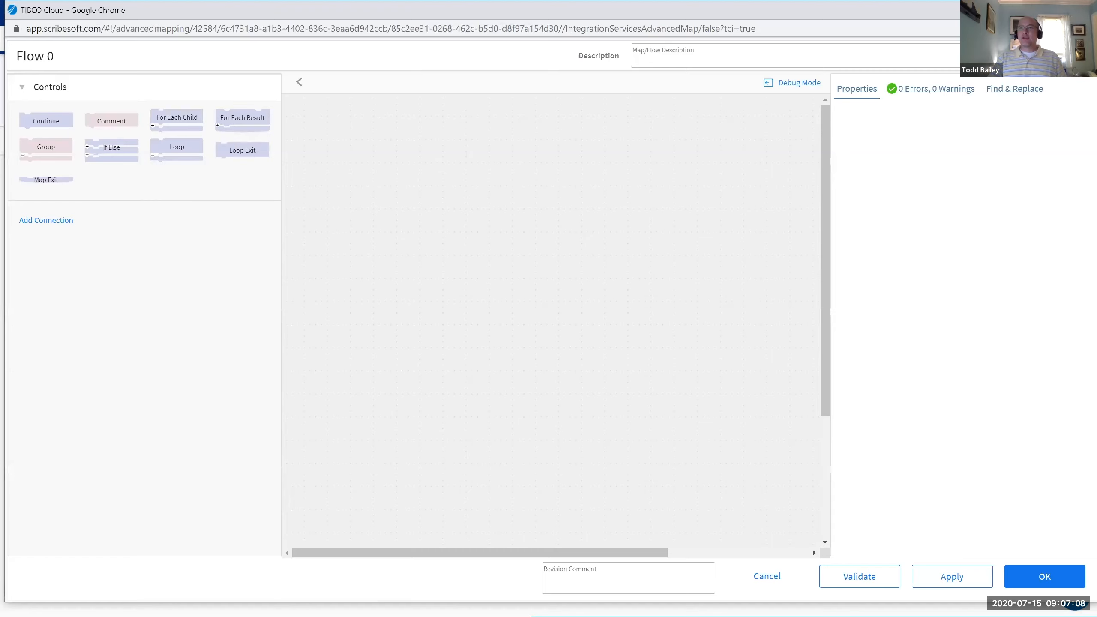
Rename the flow to 'Sample Flow'.
{"action": "left_click_drag", "start_coordinate": [90, 63], "coordinate": [8, 53]}
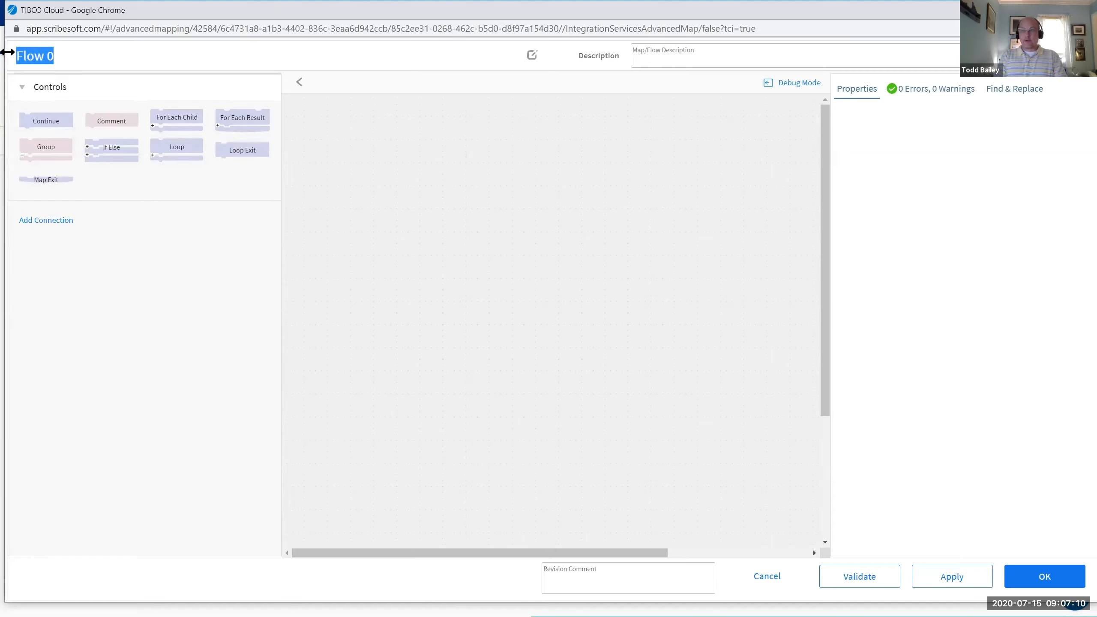
{"action": "type", "text": "Sample Flow"}
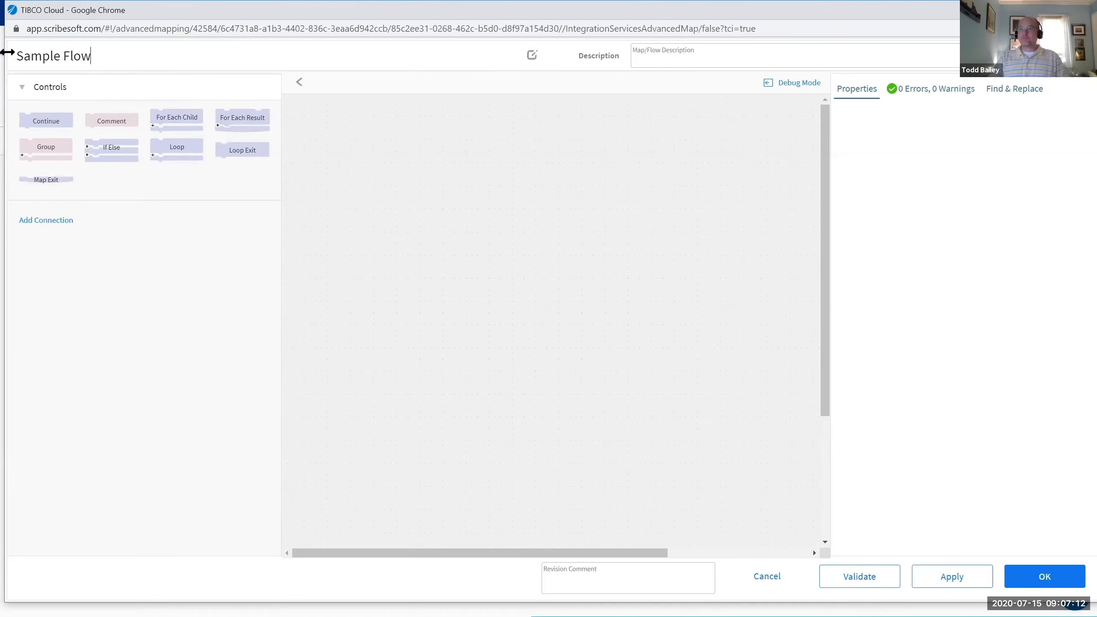
{"action": "left_click", "coordinate": [172, 285]}
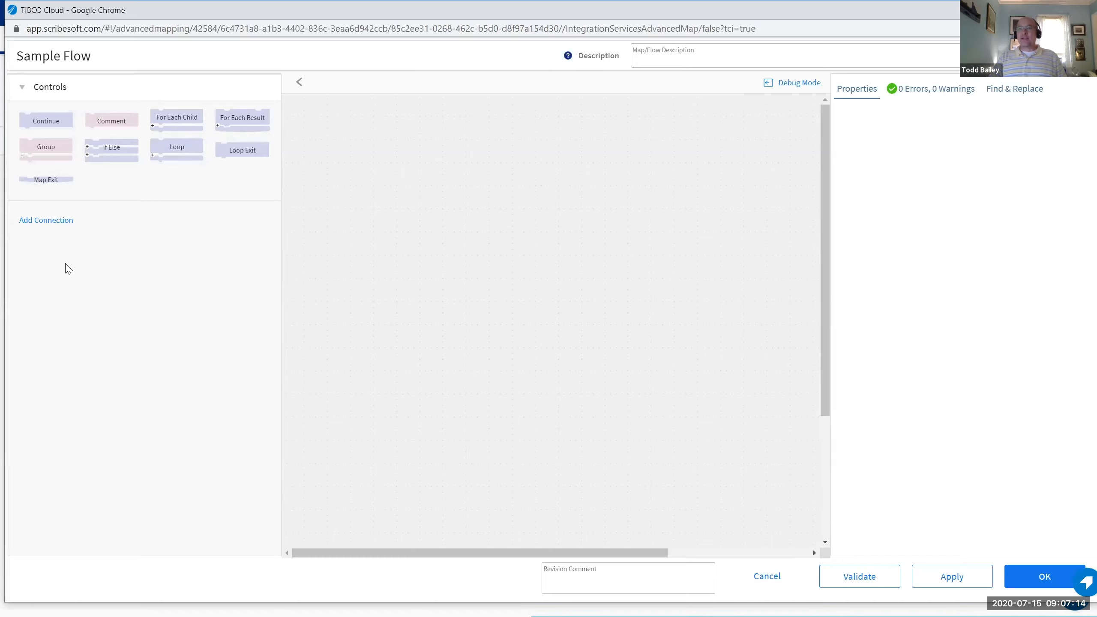
Add the saved Other Marketing Data connection to the flow.
{"action": "left_click", "coordinate": [26, 224]}
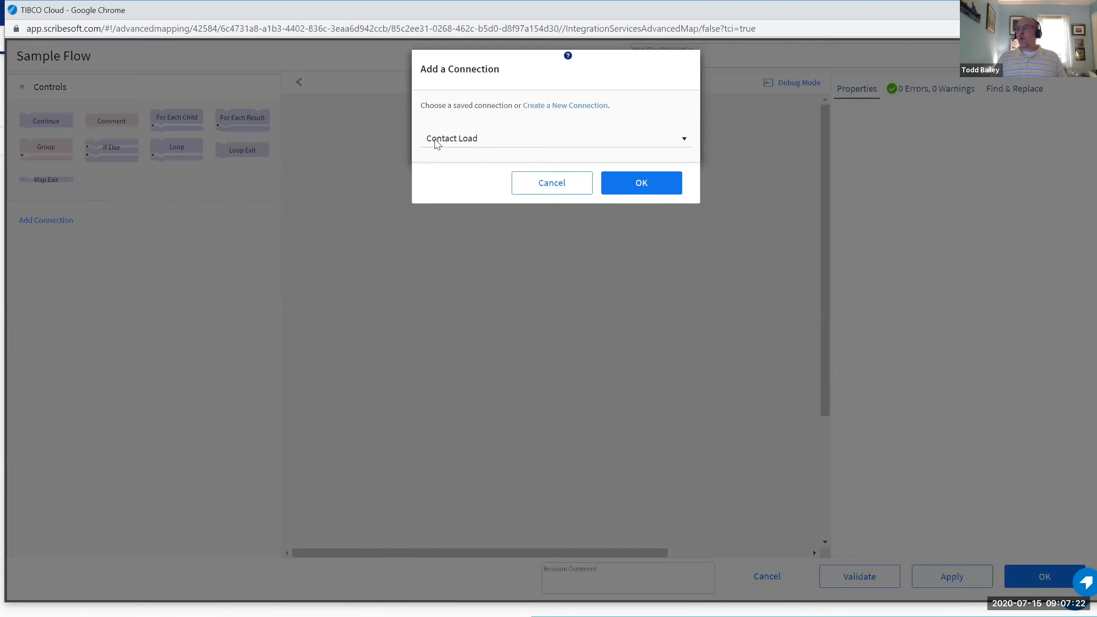
{"action": "left_click", "coordinate": [437, 143]}
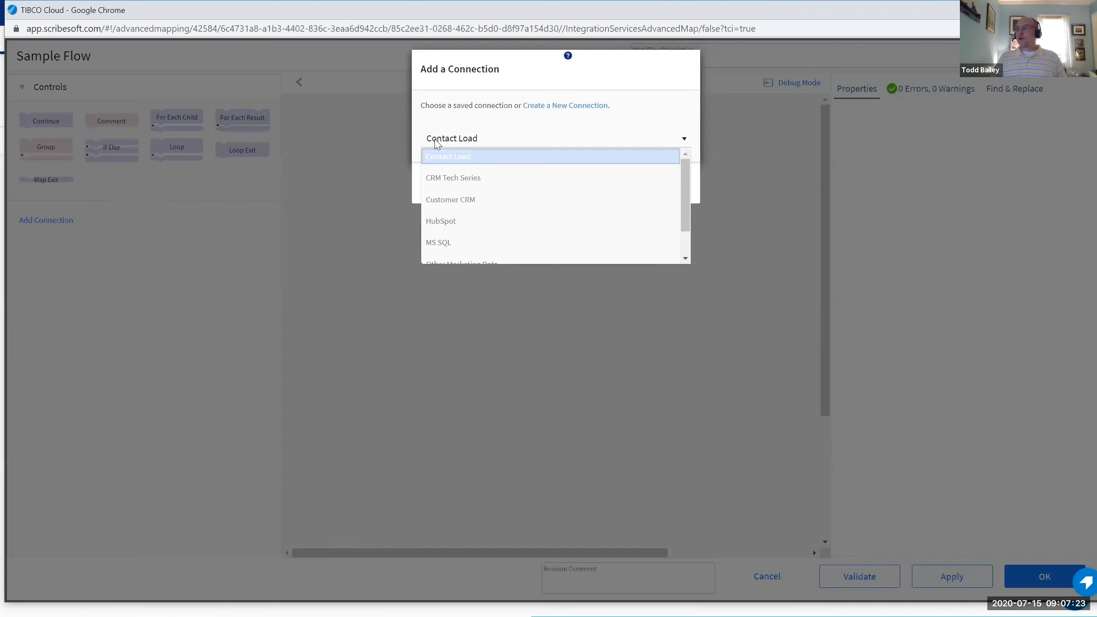
{"action": "left_click", "coordinate": [455, 199]}
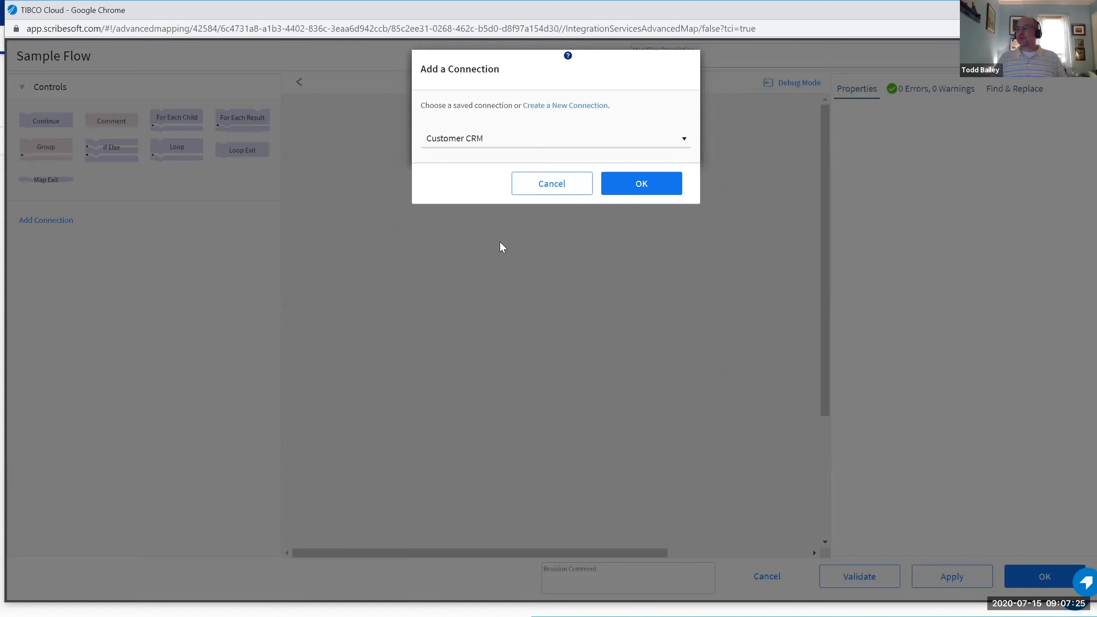
{"action": "left_click", "coordinate": [492, 144]}
{"action": "scroll", "coordinate": [481, 207], "scroll_direction": "down", "scroll_amount": 1}
{"action": "left_click", "coordinate": [455, 227]}
{"action": "left_click", "coordinate": [641, 187]}
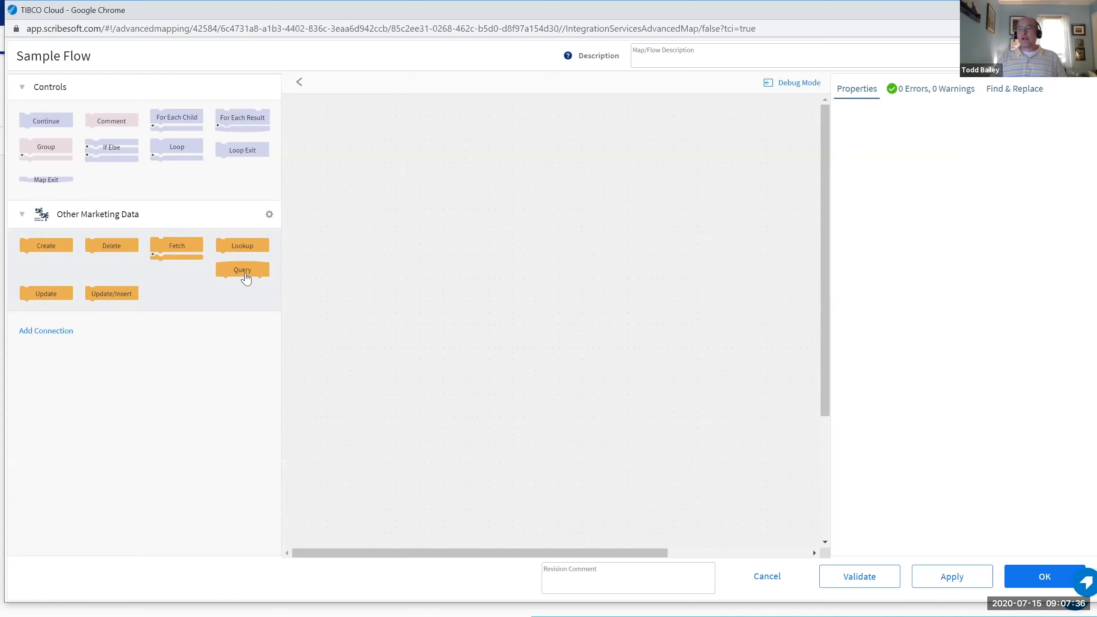
Add the saved CRM Tech Series connection to the flow as well.
{"action": "left_click", "coordinate": [41, 333]}
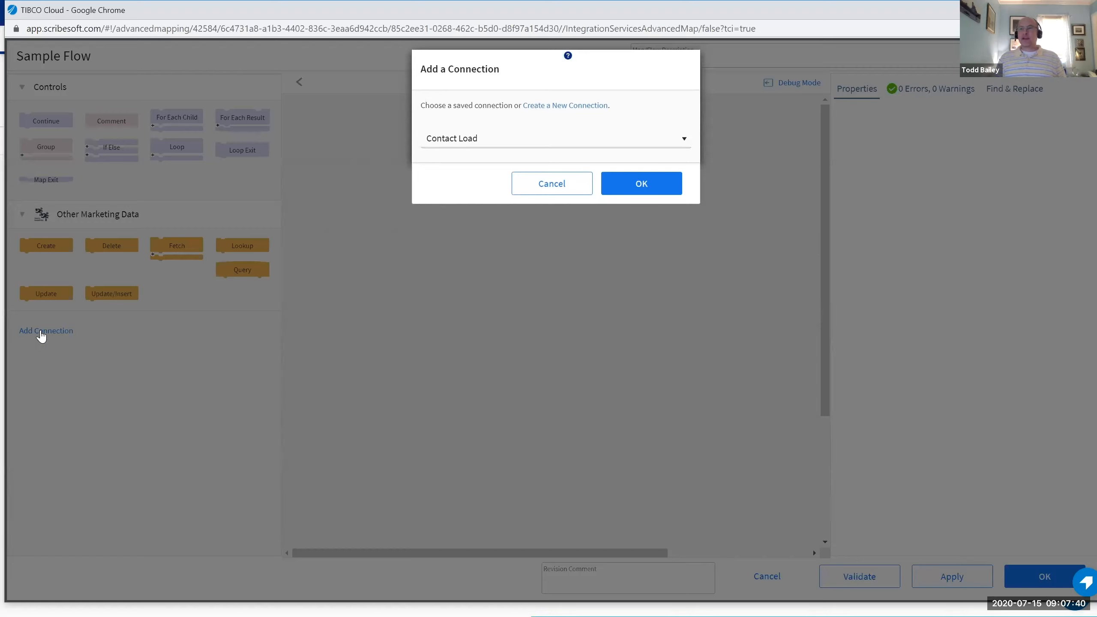
{"action": "left_click", "coordinate": [452, 136]}
{"action": "left_click", "coordinate": [456, 176]}
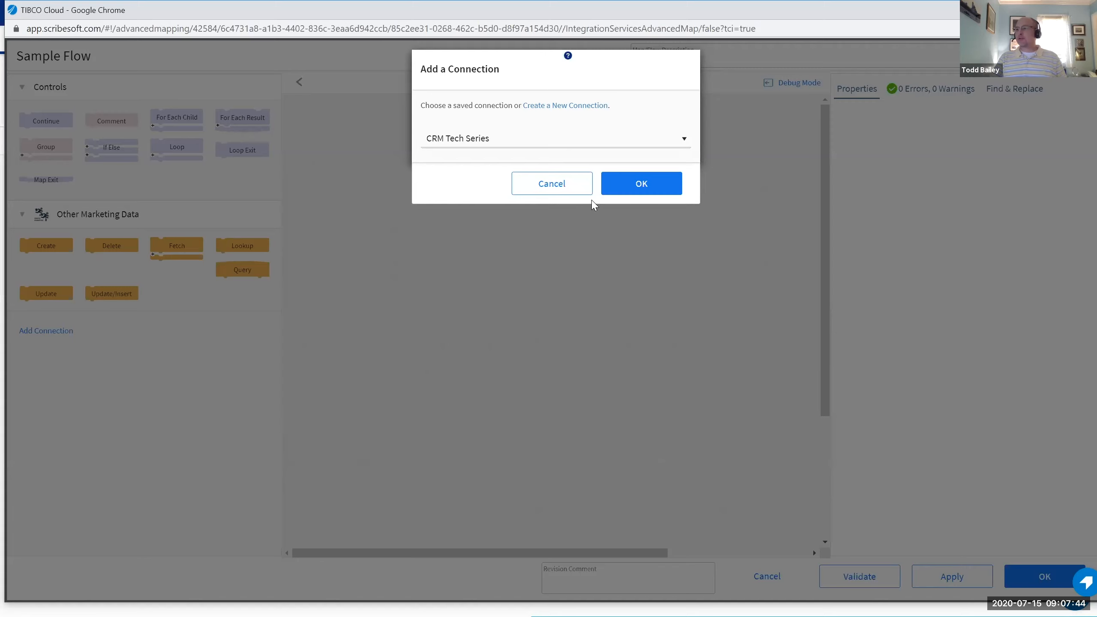
{"action": "left_click", "coordinate": [638, 183]}
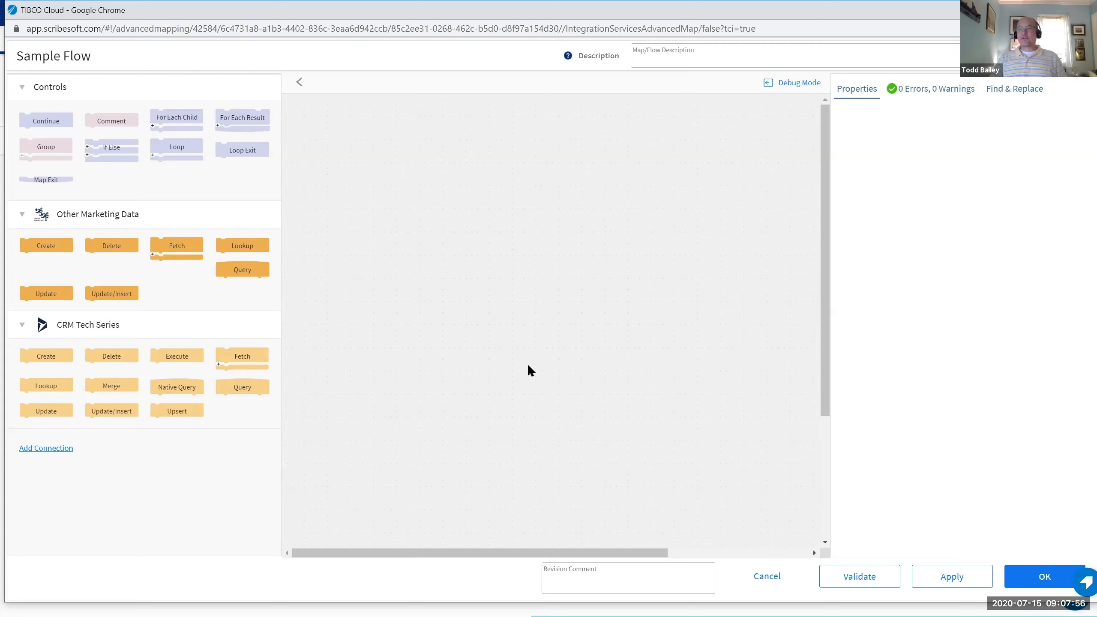
Add an Other Marketing Data Query block on entity Marketing_Leads with Filter checked.
{"action": "left_click_drag", "start_coordinate": [242, 270], "coordinate": [379, 129]}
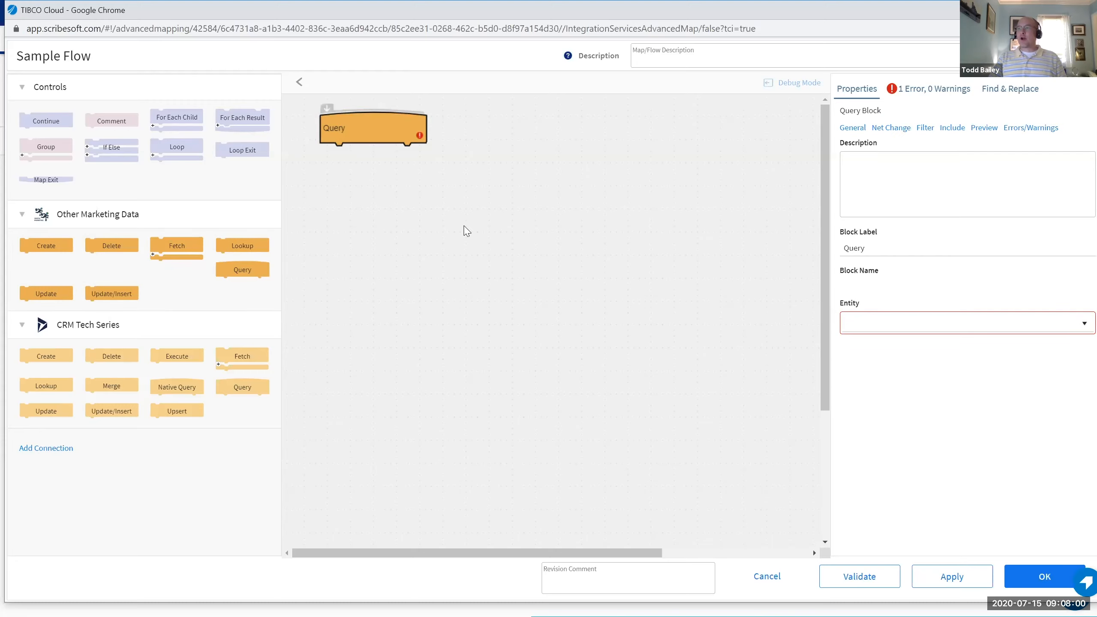
{"action": "double_click", "coordinate": [373, 135]}
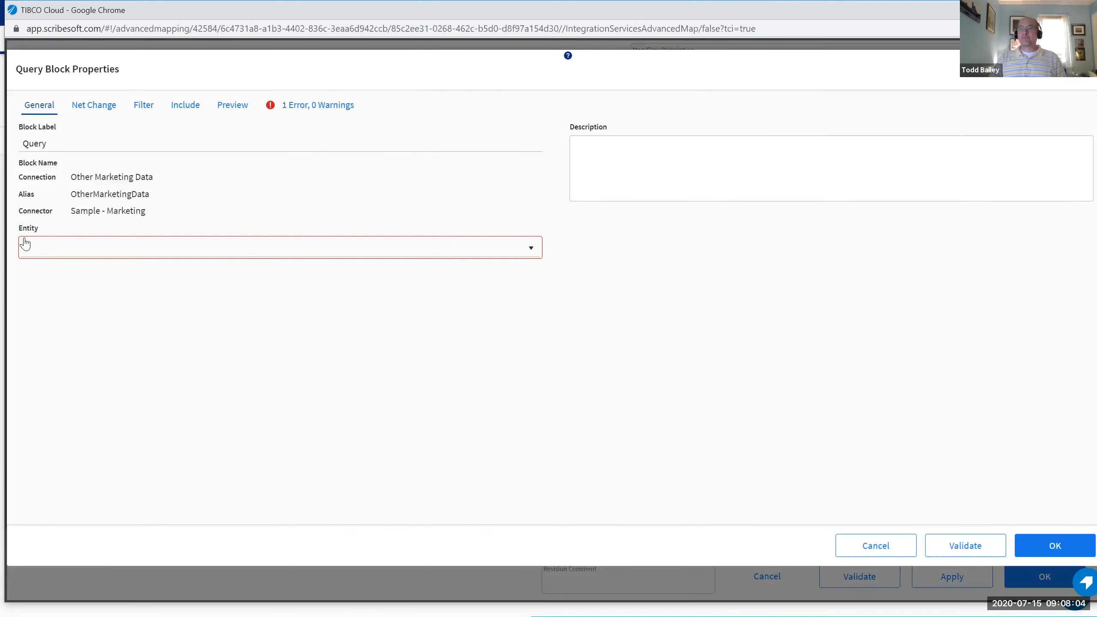
{"action": "left_click", "coordinate": [136, 254]}
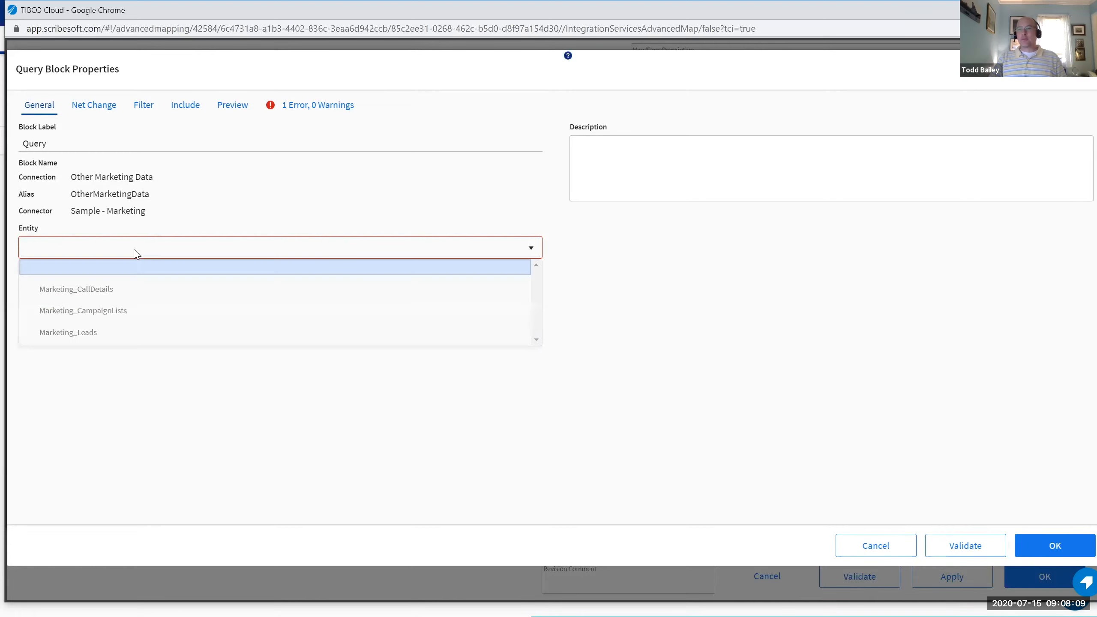
{"action": "left_click", "coordinate": [94, 333]}
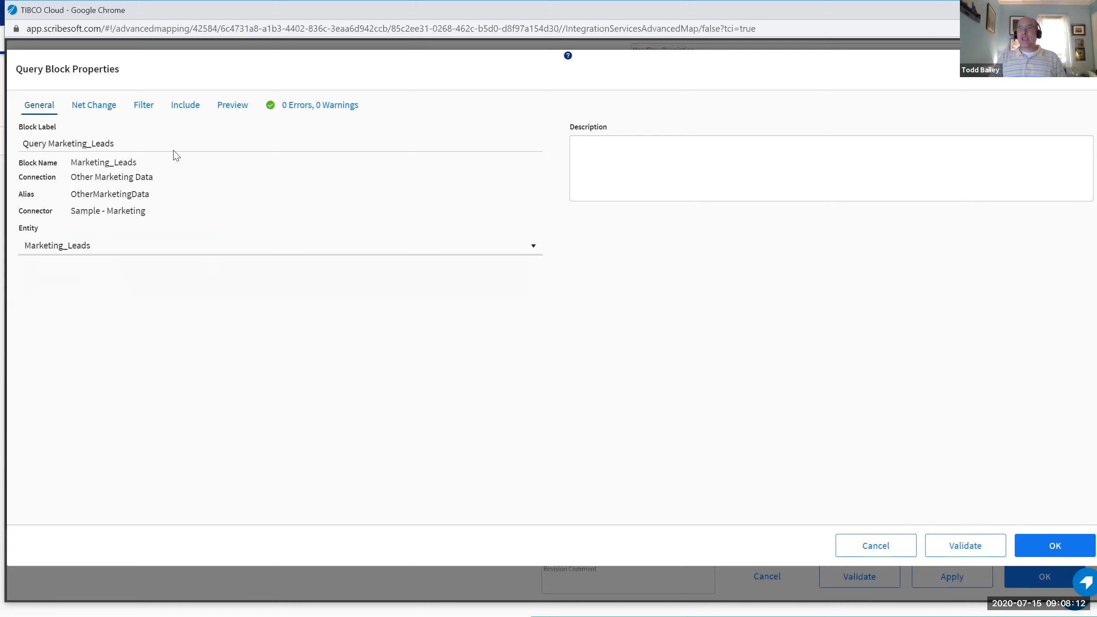
{"action": "left_click", "coordinate": [144, 106]}
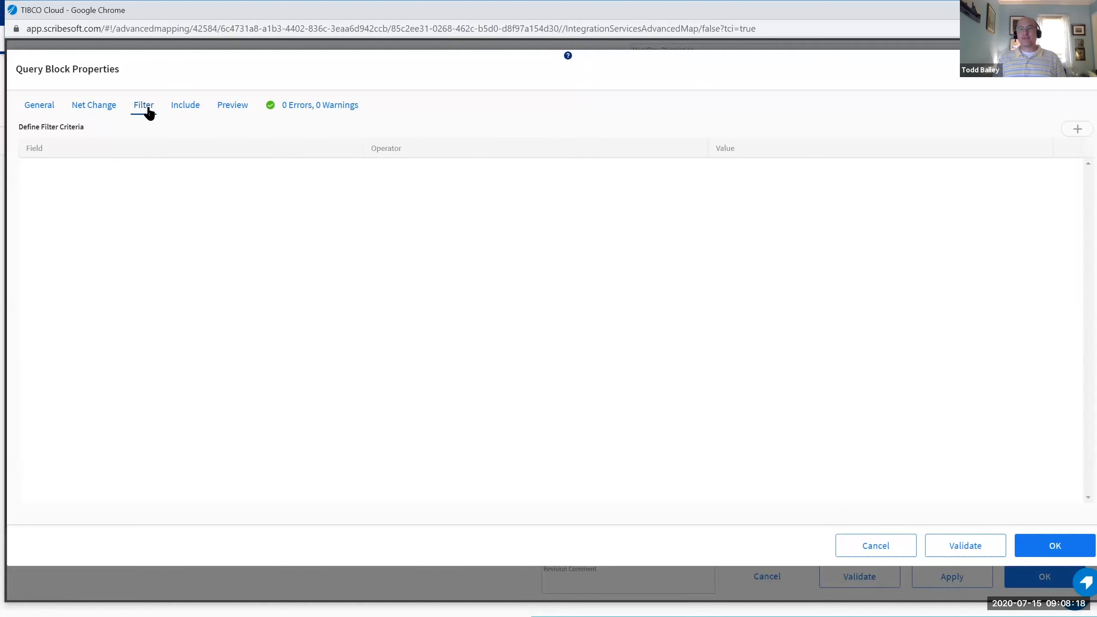
{"action": "left_click", "coordinate": [1054, 545]}
Add a For Each Result loop containing a CRM Tech Series Create block for entity lead.
{"action": "left_click_drag", "start_coordinate": [242, 118], "coordinate": [367, 158]}
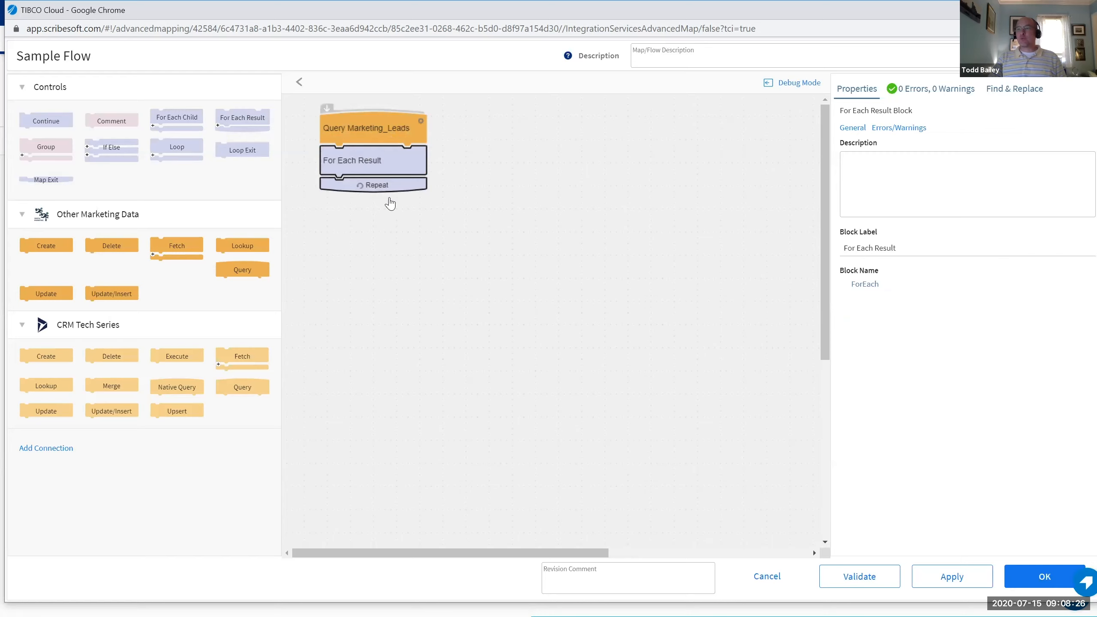
{"action": "left_click_drag", "start_coordinate": [43, 357], "coordinate": [414, 180]}
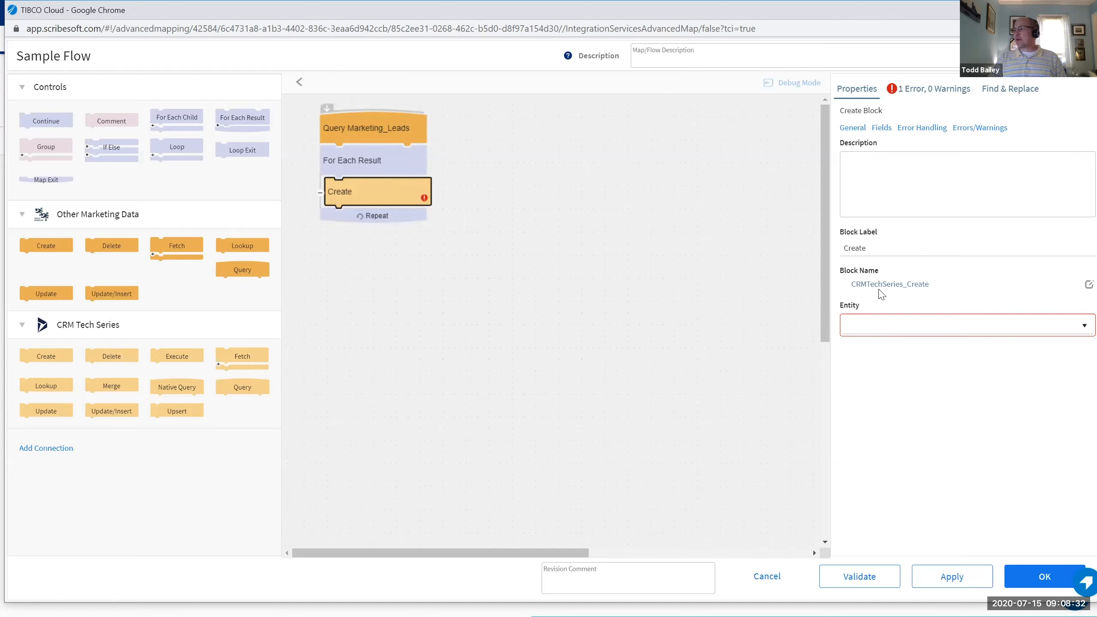
{"action": "left_click", "coordinate": [927, 331]}
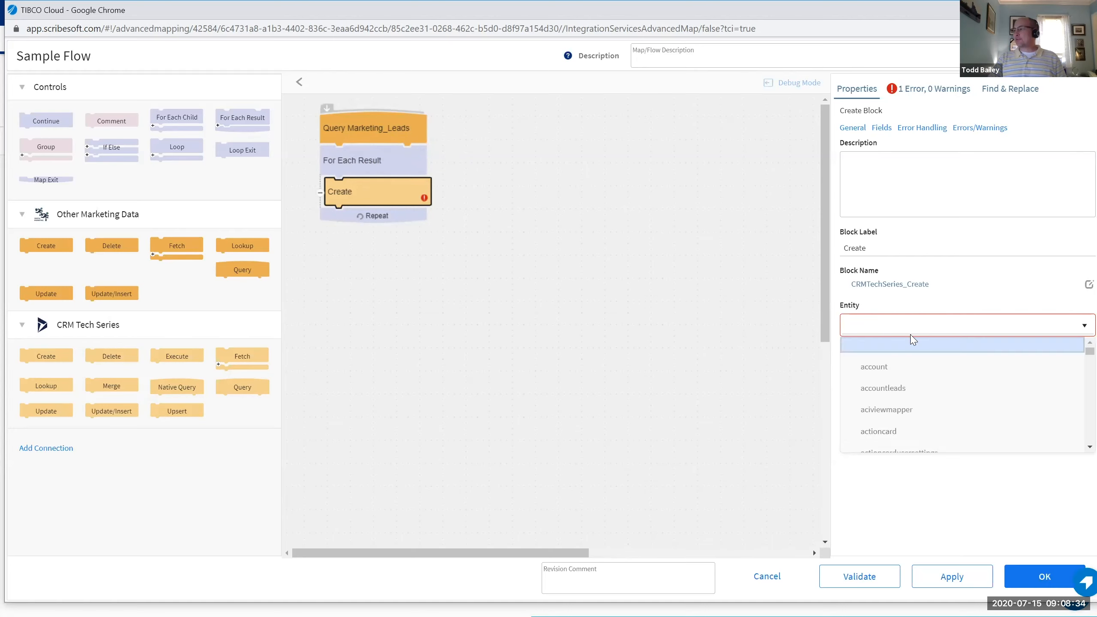
{"action": "scroll", "coordinate": [893, 393], "scroll_direction": "down", "scroll_amount": 5}
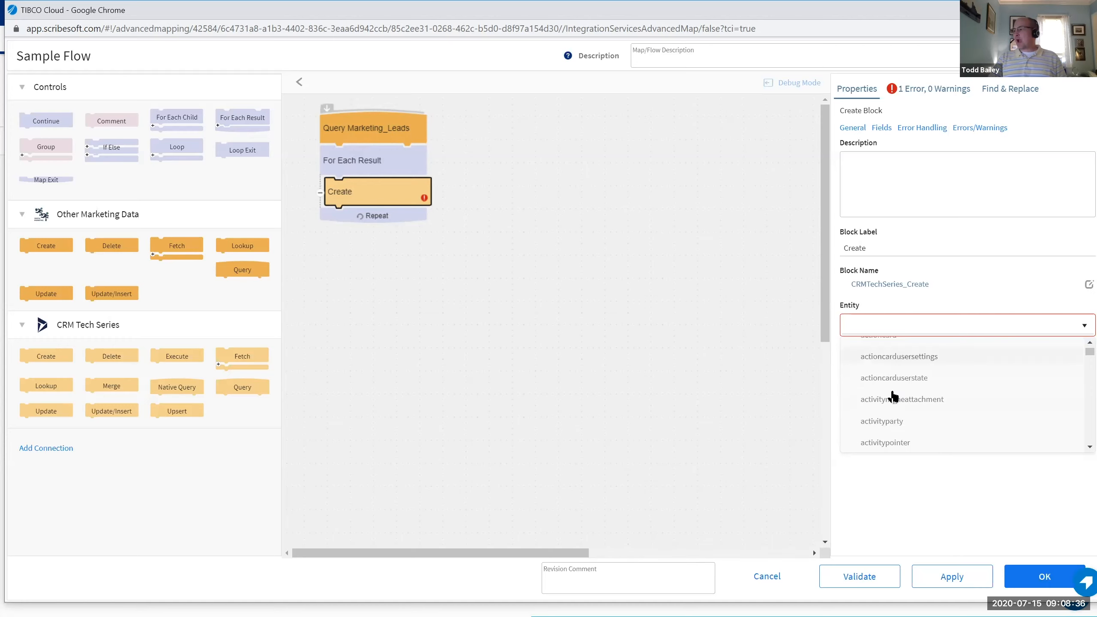
{"action": "scroll", "coordinate": [893, 397], "scroll_direction": "down", "scroll_amount": 10}
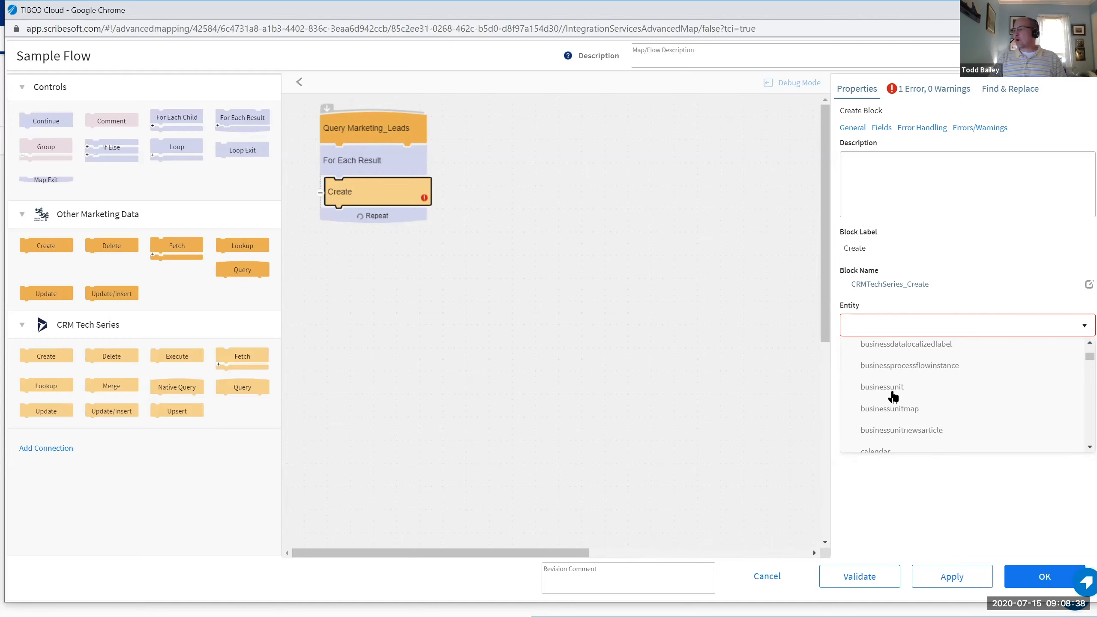
{"action": "scroll", "coordinate": [893, 397], "scroll_direction": "down", "scroll_amount": 10}
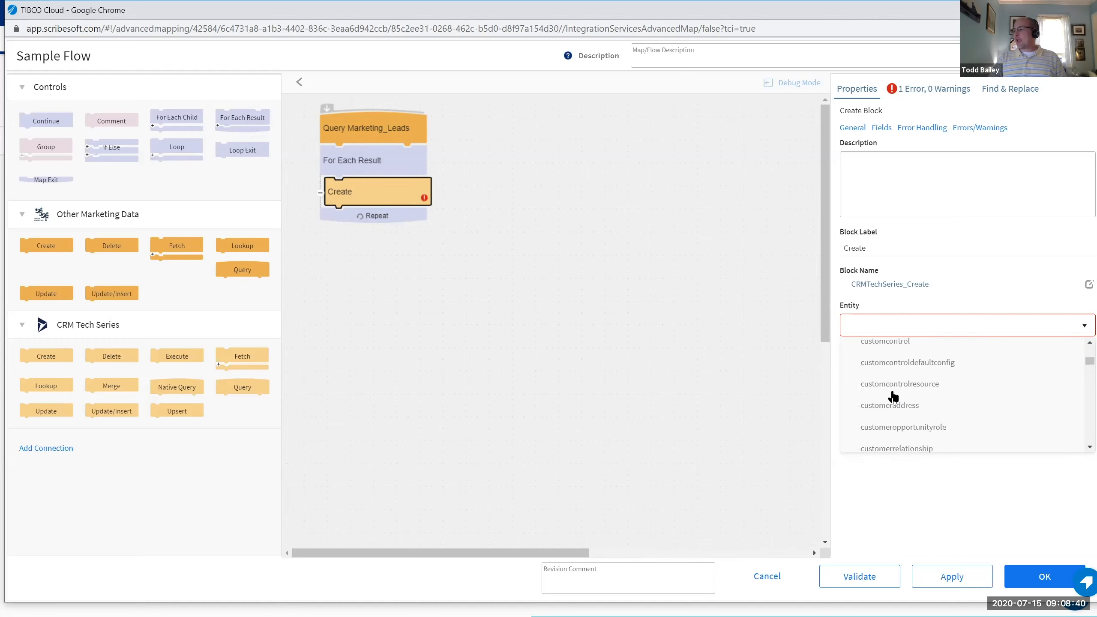
{"action": "type", "text": "lead"}
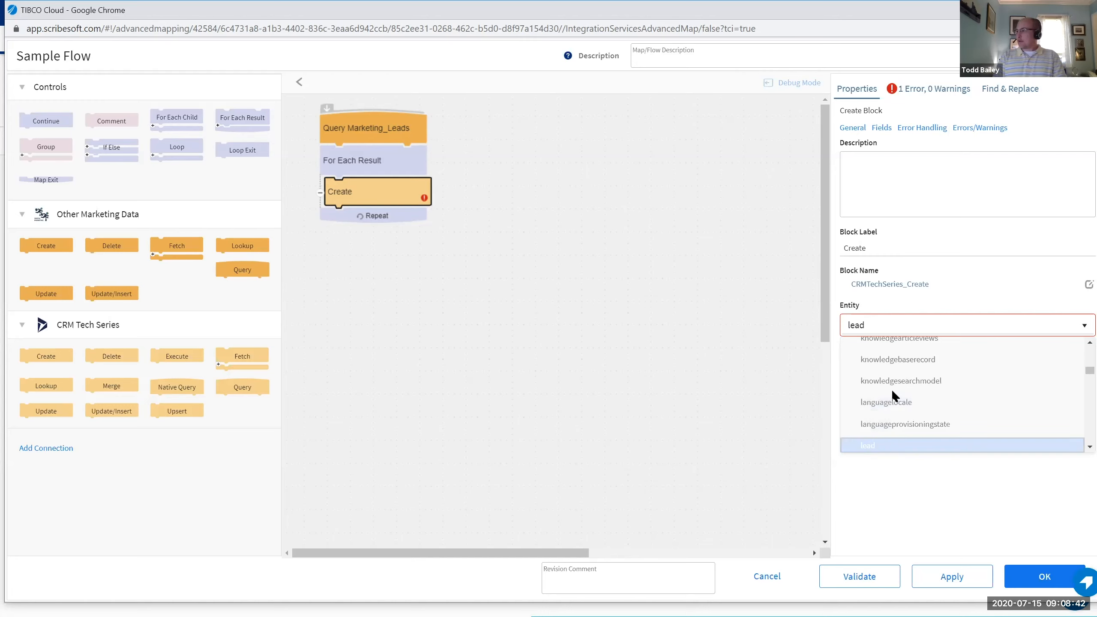
{"action": "left_click", "coordinate": [866, 451]}
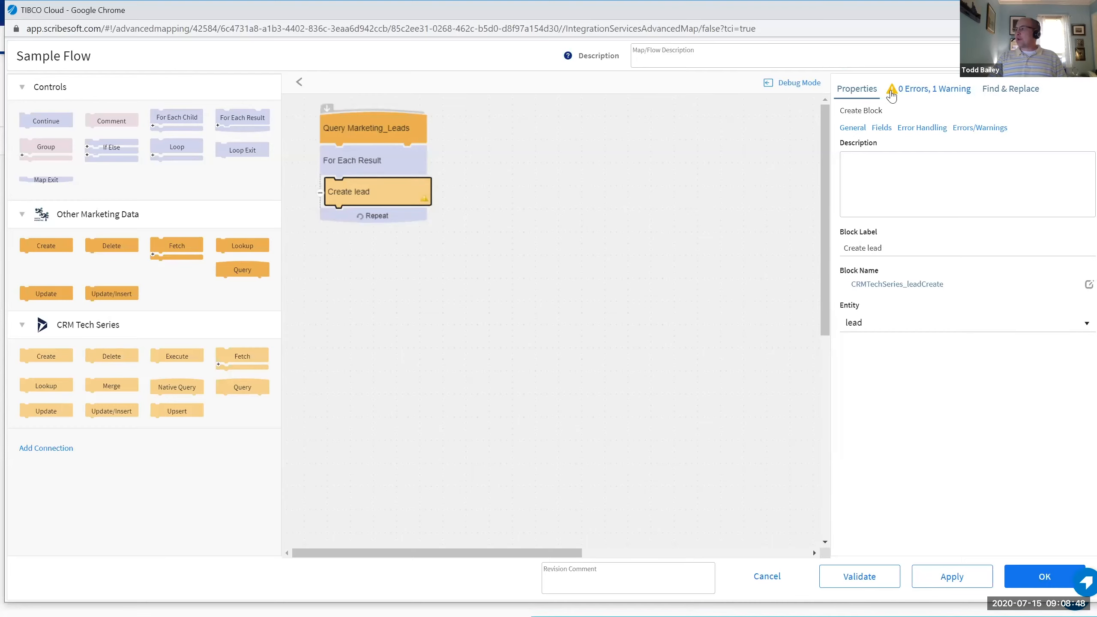
Inspect the Create lead block's missing-formulas warning and Fields, then save Sample Flow.
{"action": "left_click", "coordinate": [955, 99]}
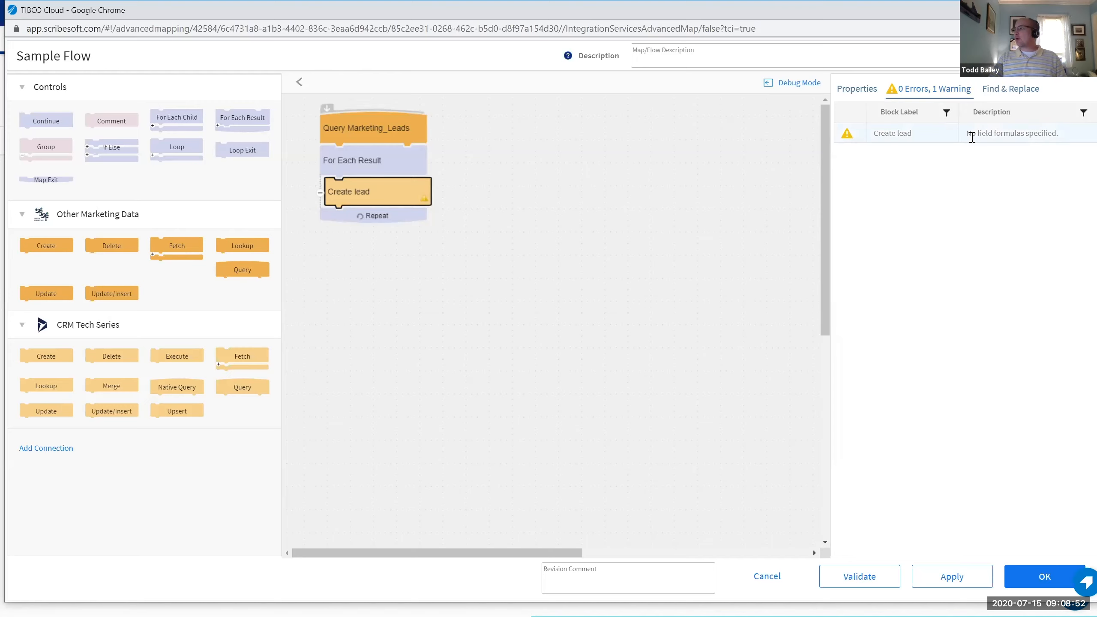
{"action": "left_click_drag", "start_coordinate": [968, 134], "coordinate": [1062, 133]}
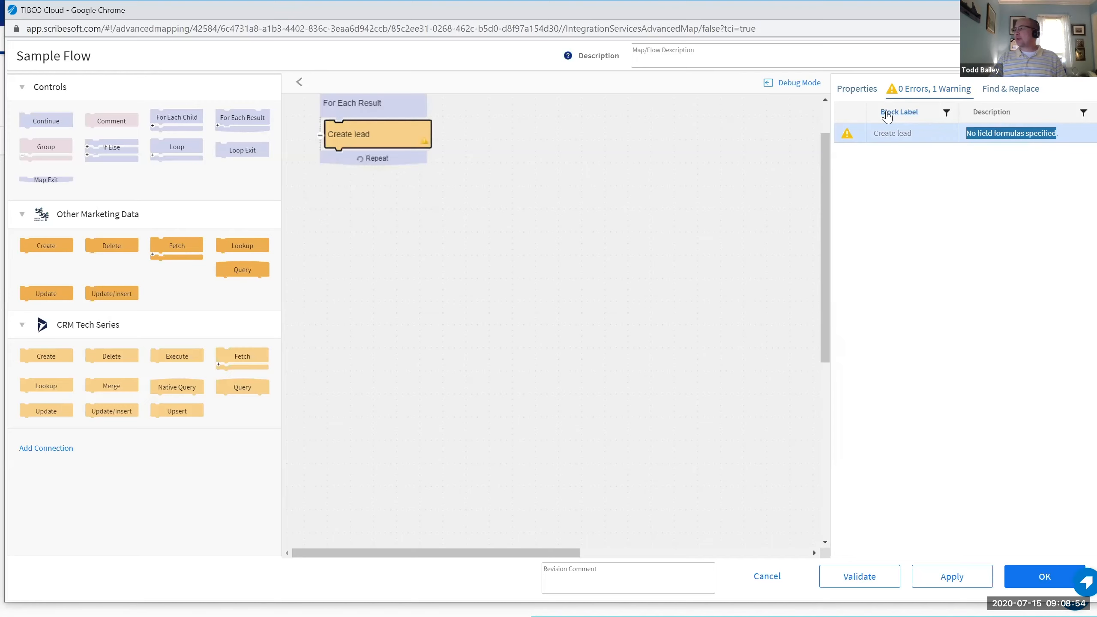
{"action": "left_click", "coordinate": [859, 90]}
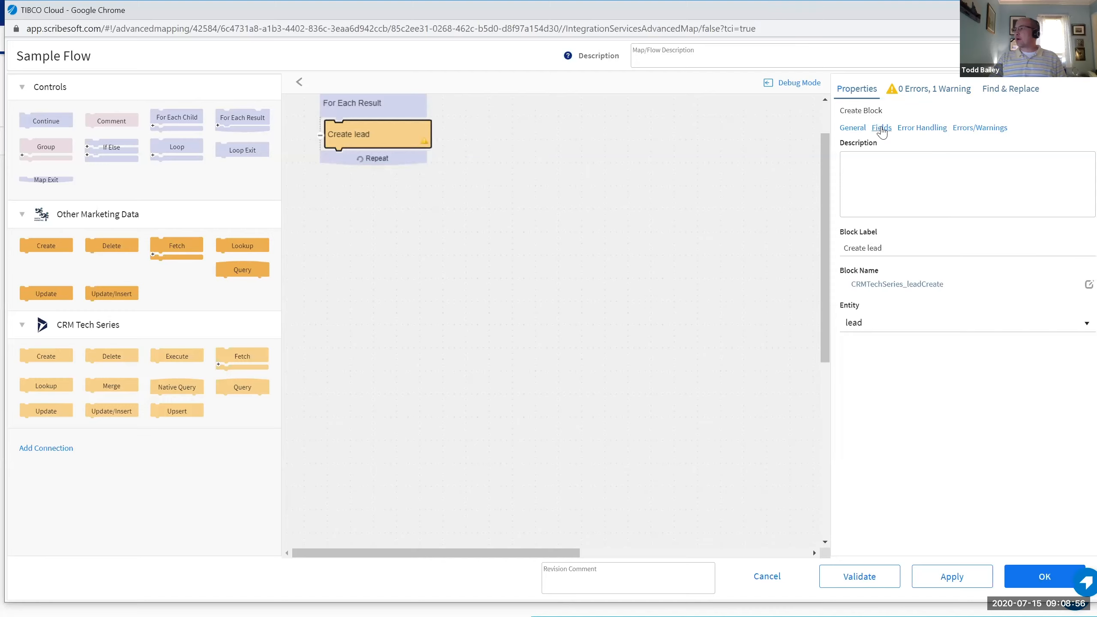
{"action": "left_click", "coordinate": [881, 129]}
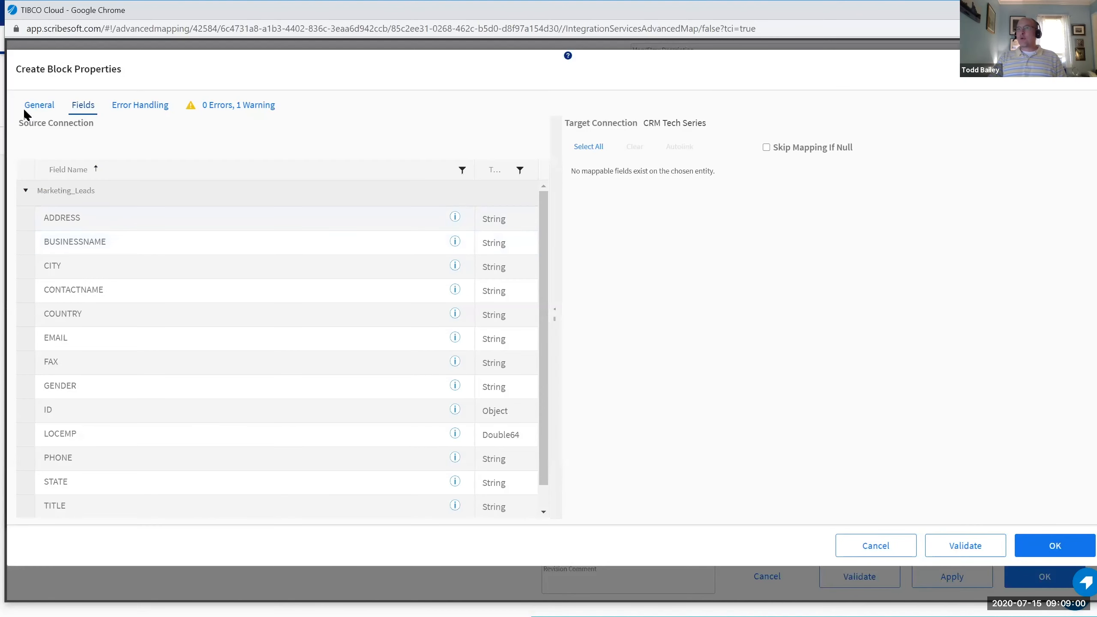
{"action": "left_click", "coordinate": [877, 546]}
{"action": "left_click", "coordinate": [1044, 581]}
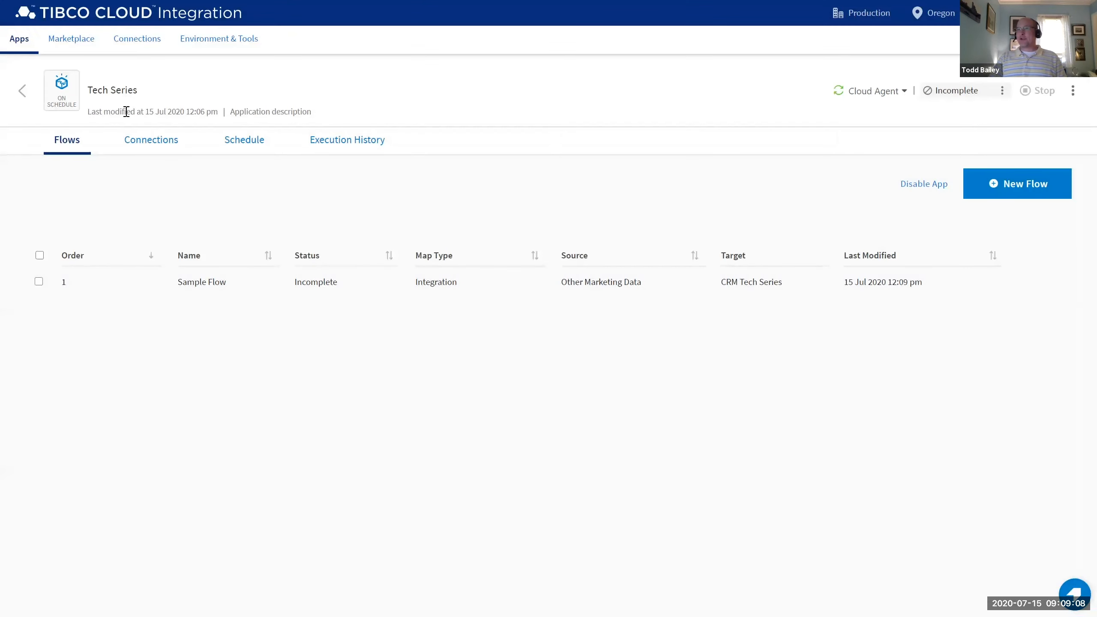
Go back to the Apps list and open 'Use Case 1 - Migrate into HubSpot'.
{"action": "left_click", "coordinate": [21, 91]}
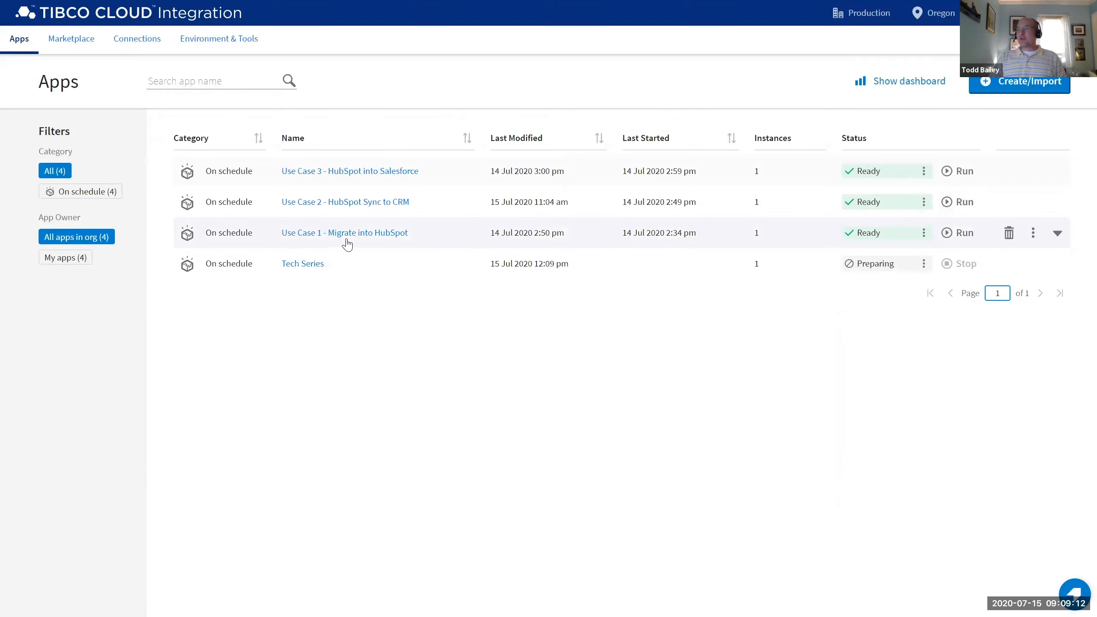
{"action": "left_click", "coordinate": [346, 237]}
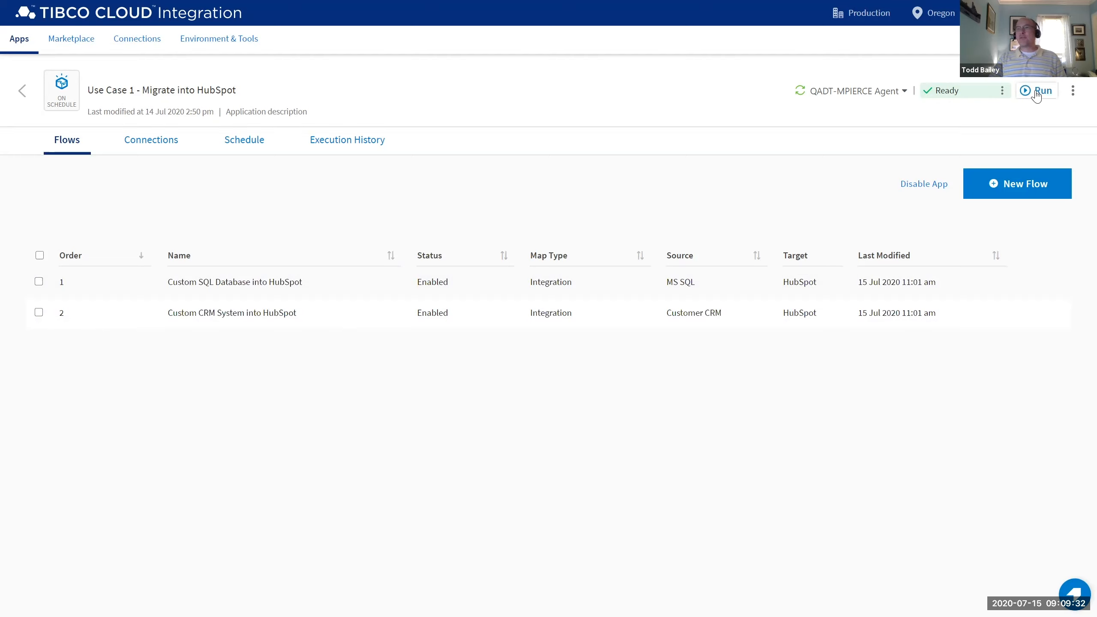
Confirm Use Case 1 runs on demand and open its Custom SQL Database into HubSpot flow.
{"action": "left_click", "coordinate": [240, 144]}
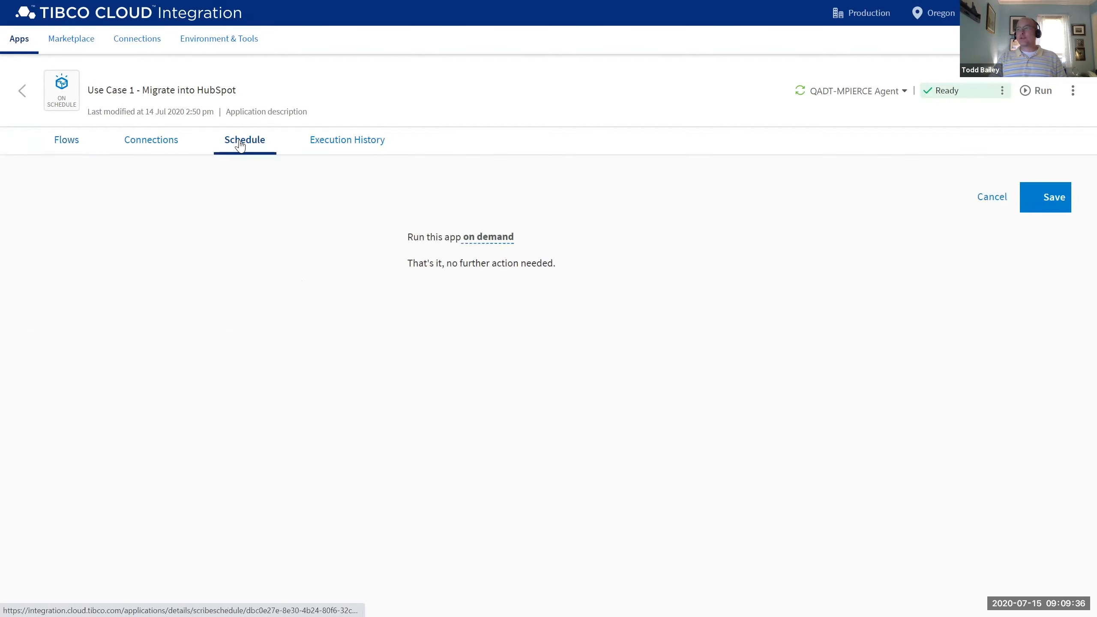
{"action": "left_click", "coordinate": [499, 242]}
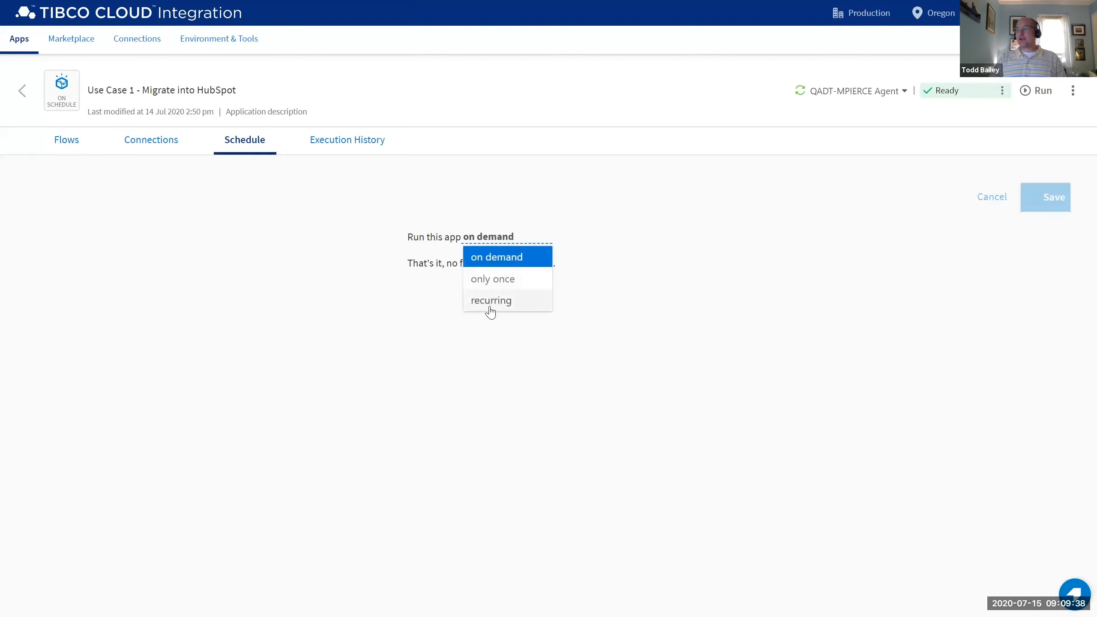
{"action": "left_click", "coordinate": [309, 278]}
{"action": "left_click", "coordinate": [67, 142]}
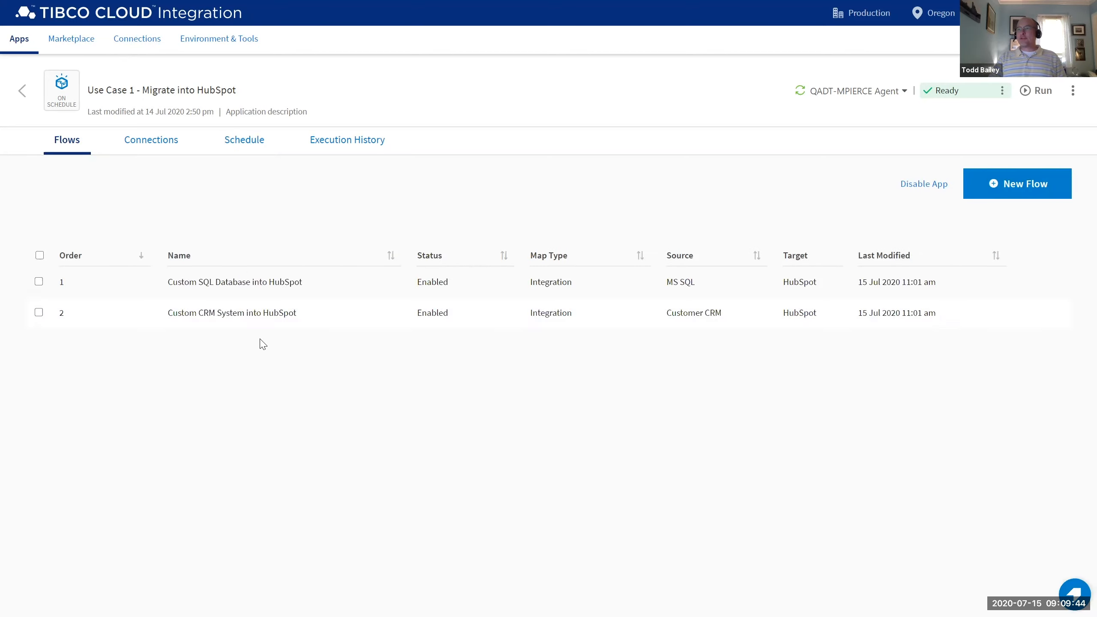
{"action": "left_click", "coordinate": [243, 284]}
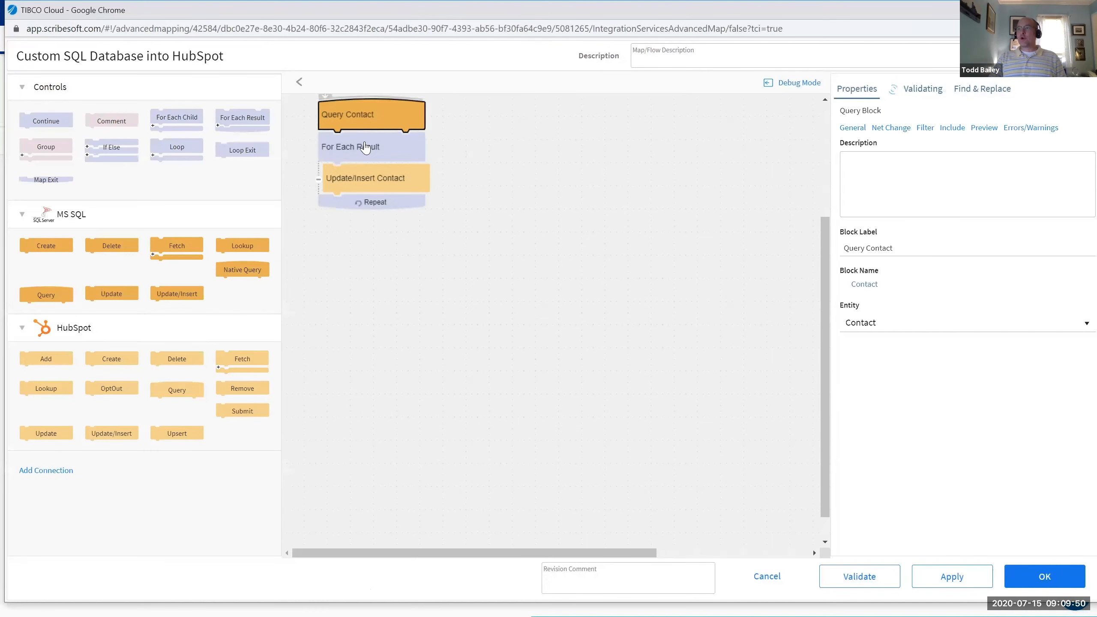
Review the Query Contact filter, For Each Result and Update/Insert Contact blocks, then discard the map.
{"action": "left_click", "coordinate": [924, 129]}
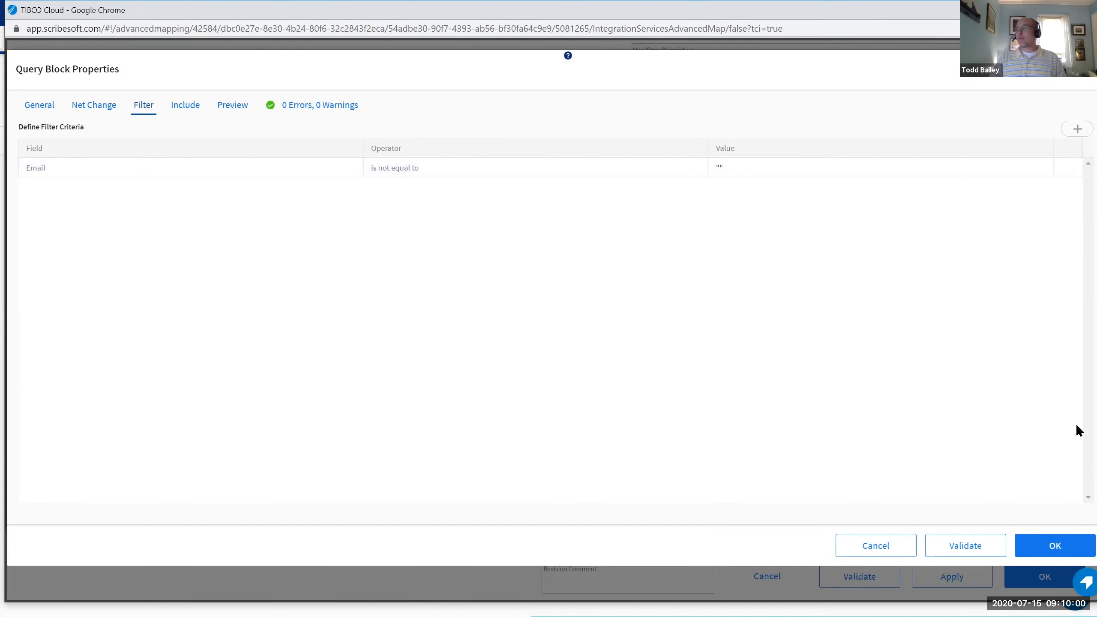
{"action": "left_click", "coordinate": [872, 545]}
{"action": "left_click", "coordinate": [358, 177]}
{"action": "left_click", "coordinate": [351, 210]}
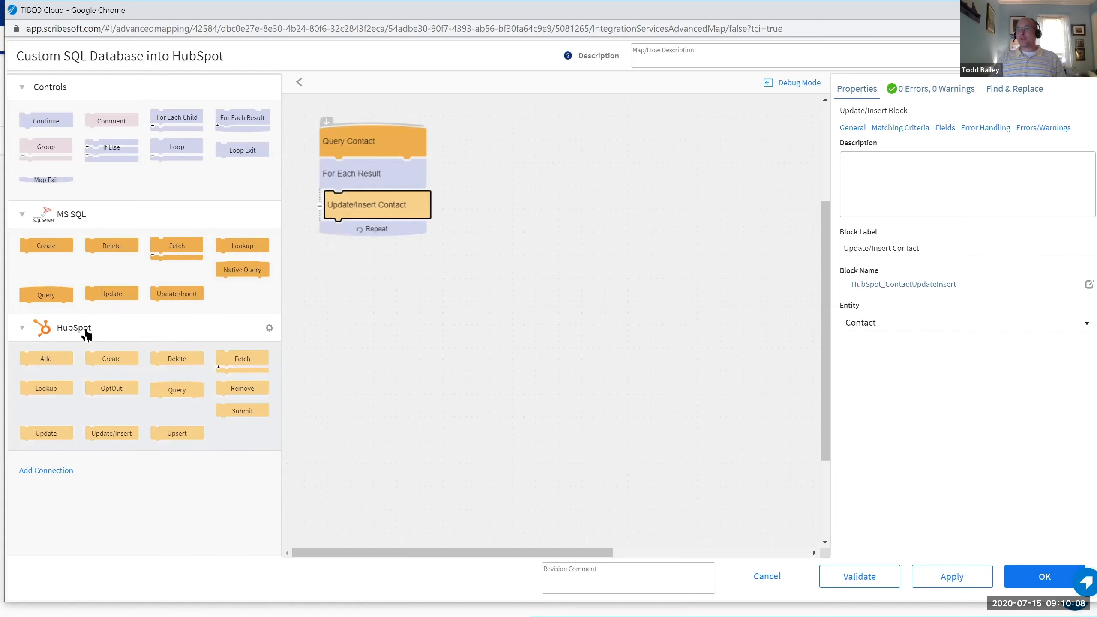
{"action": "left_click", "coordinate": [769, 579]}
{"action": "left_click", "coordinate": [641, 169]}
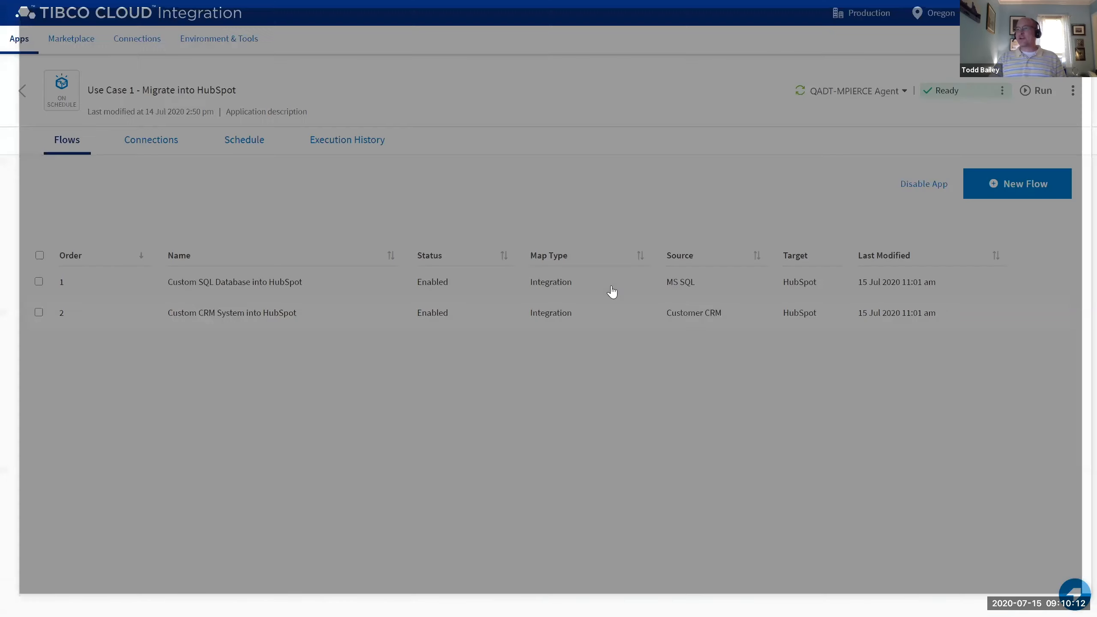
Open Use Case 2 - HubSpot Sync to CRM's Update CRM from HubSpot flow in the map editor.
{"action": "left_click", "coordinate": [19, 93]}
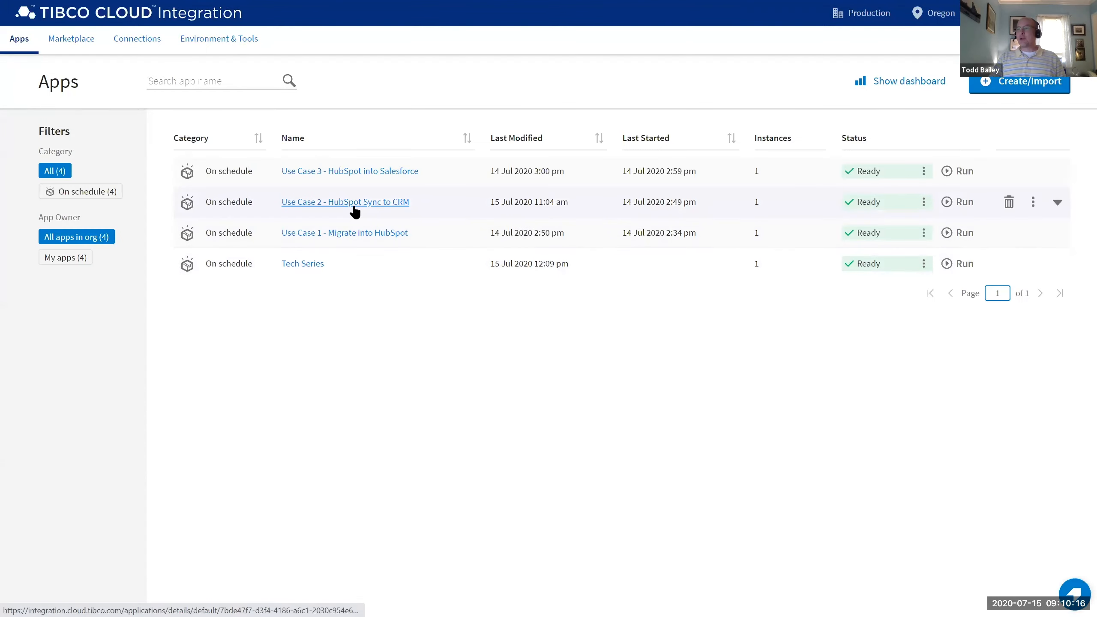
{"action": "left_click", "coordinate": [355, 210]}
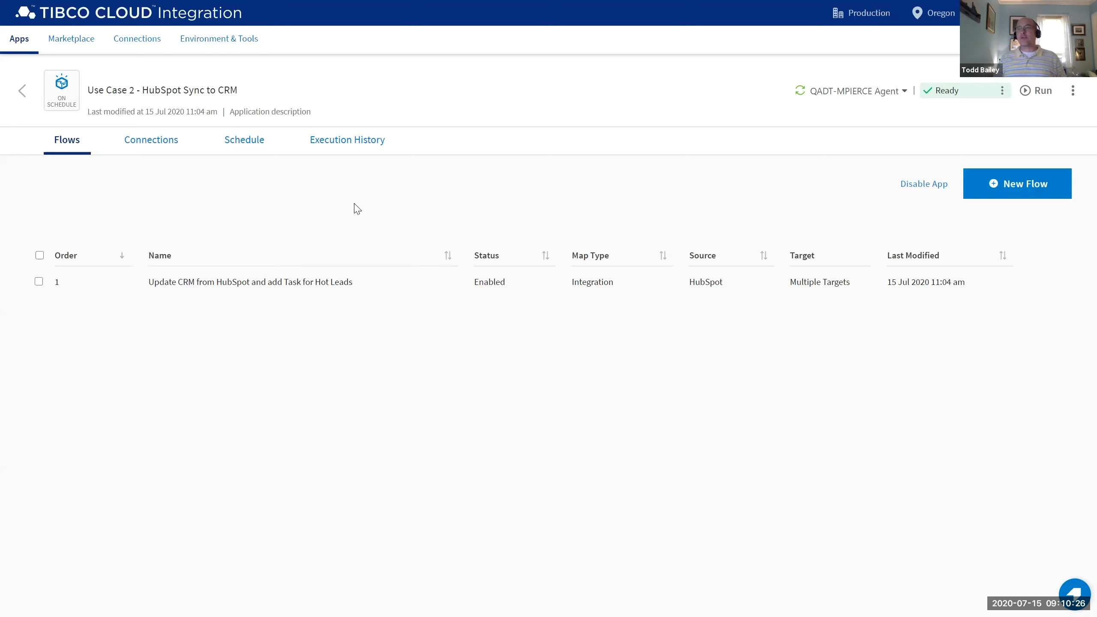
{"action": "left_click", "coordinate": [238, 285]}
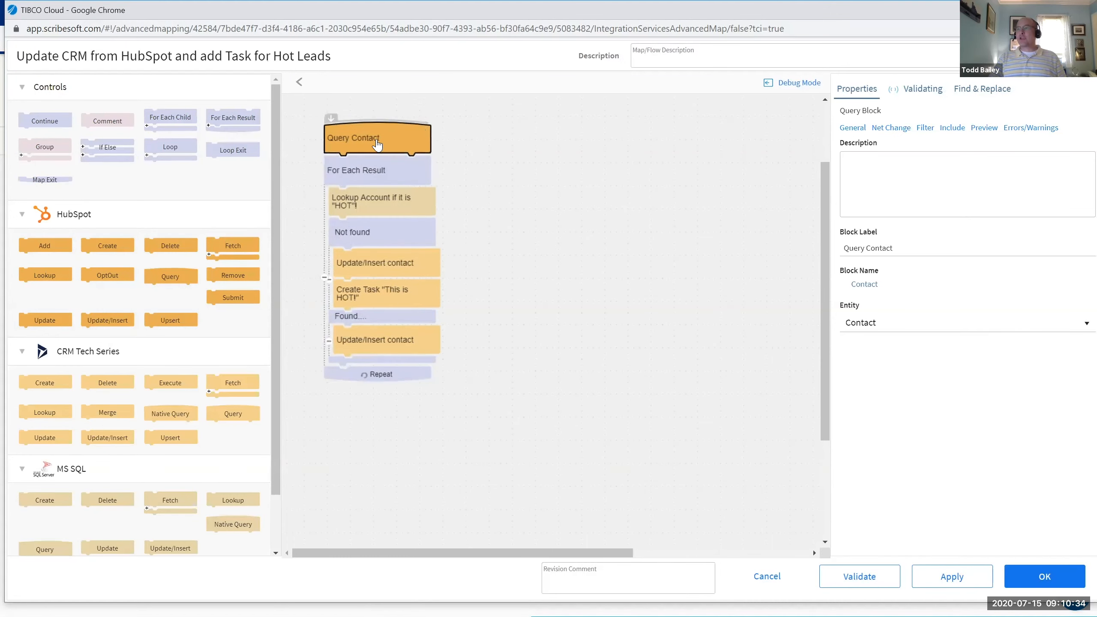
Try Net Change by changedate on Query Contact, then revert to processing all records.
{"action": "double_click", "coordinate": [374, 144]}
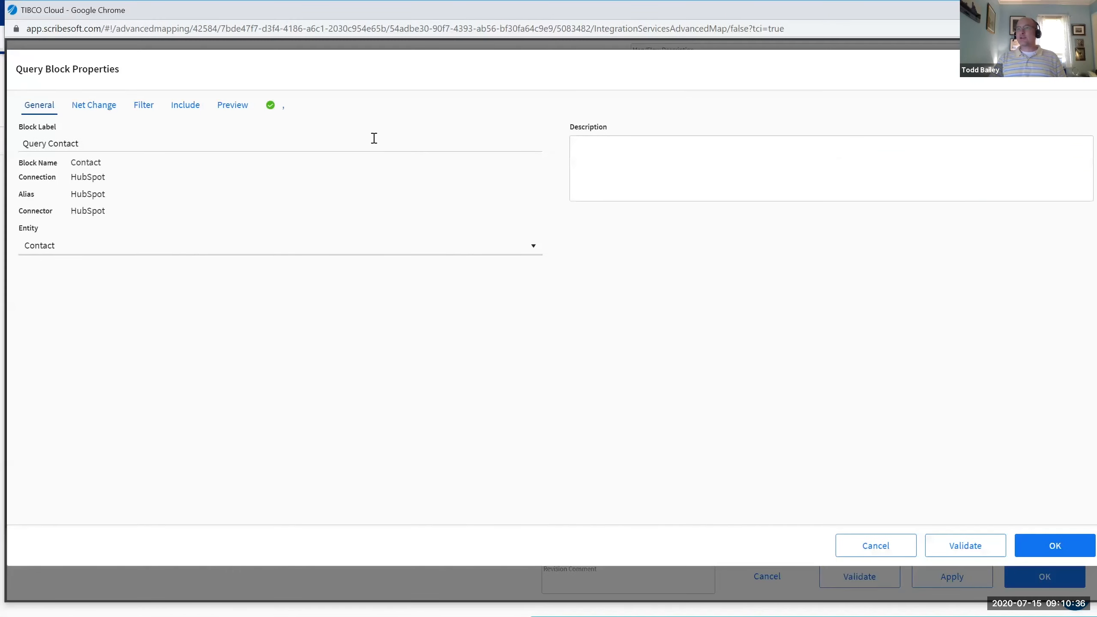
{"action": "left_click", "coordinate": [99, 109]}
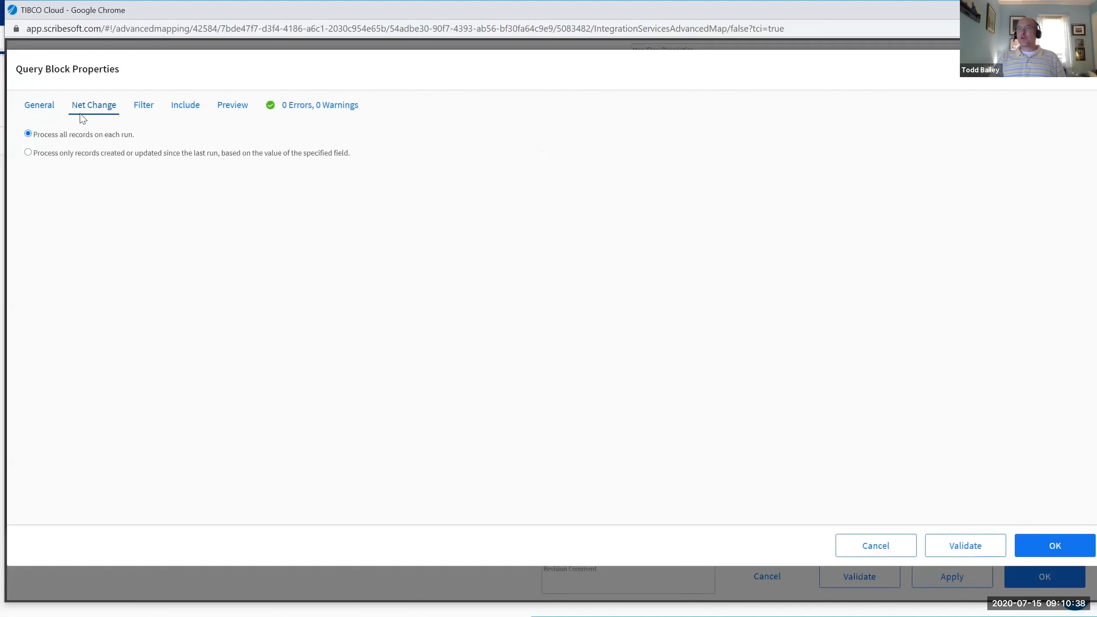
{"action": "left_click_drag", "start_coordinate": [38, 135], "coordinate": [142, 135]}
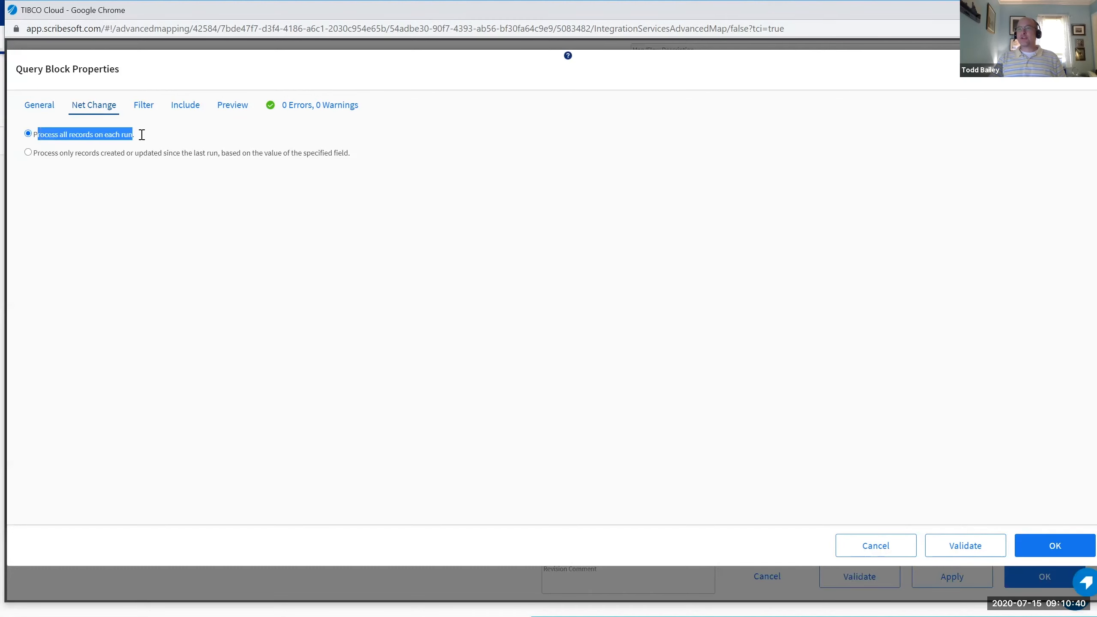
{"action": "left_click", "coordinate": [141, 135]}
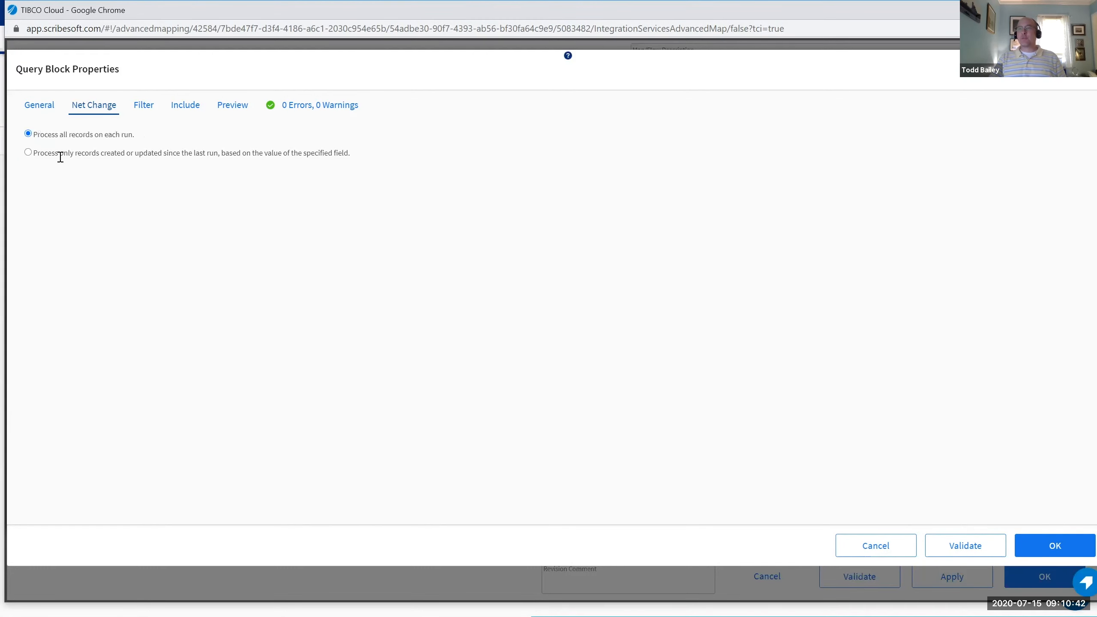
{"action": "left_click", "coordinate": [28, 153]}
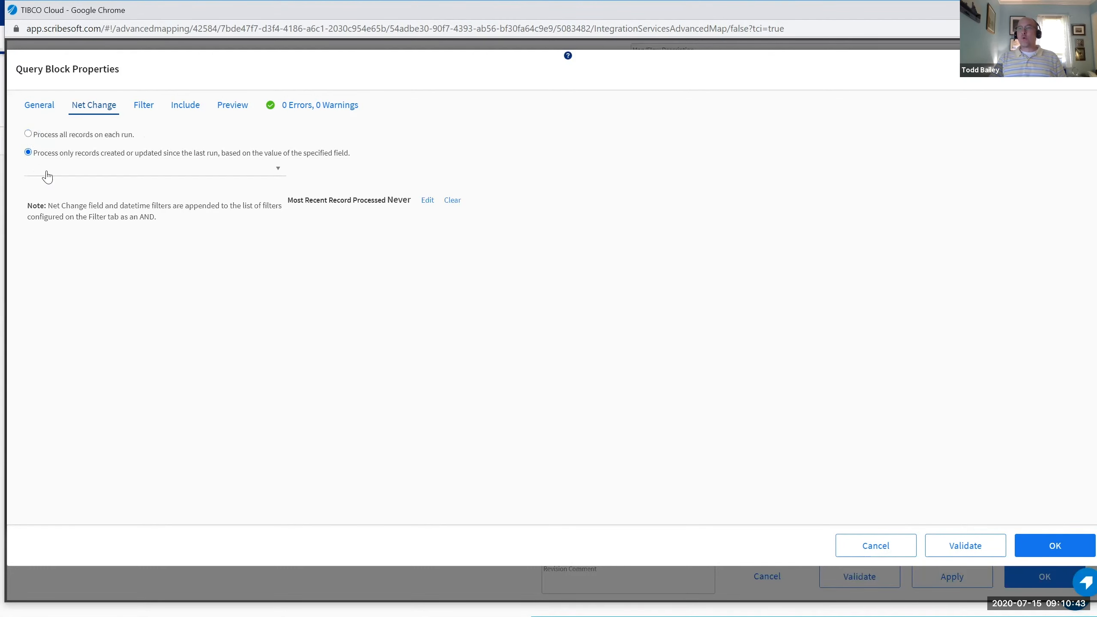
{"action": "left_click", "coordinate": [274, 175]}
{"action": "left_click", "coordinate": [66, 209]}
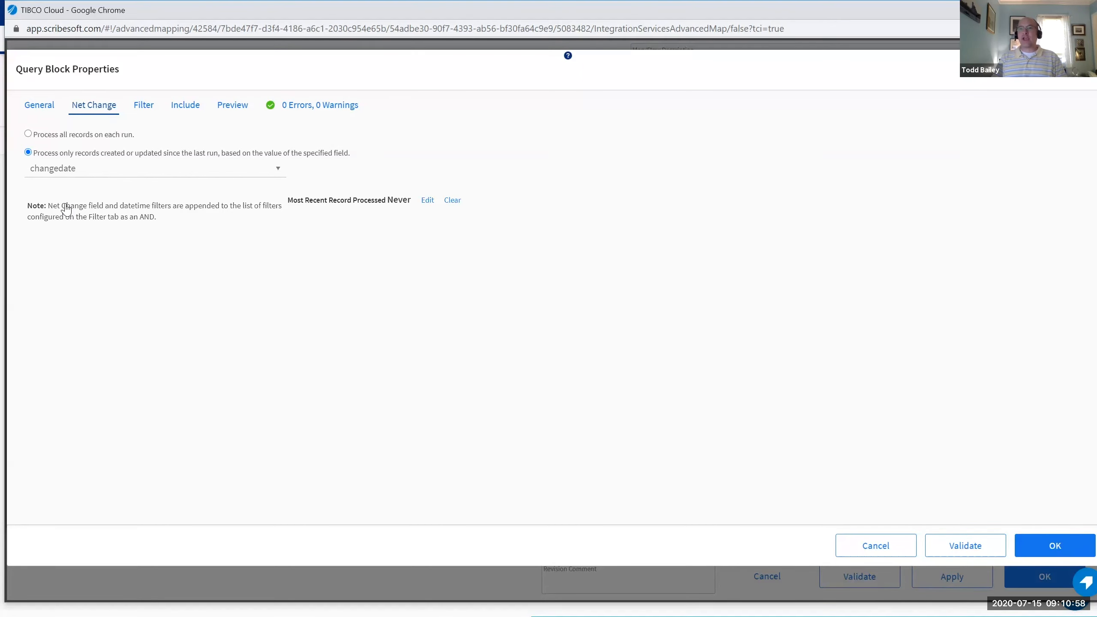
{"action": "left_click", "coordinate": [28, 134]}
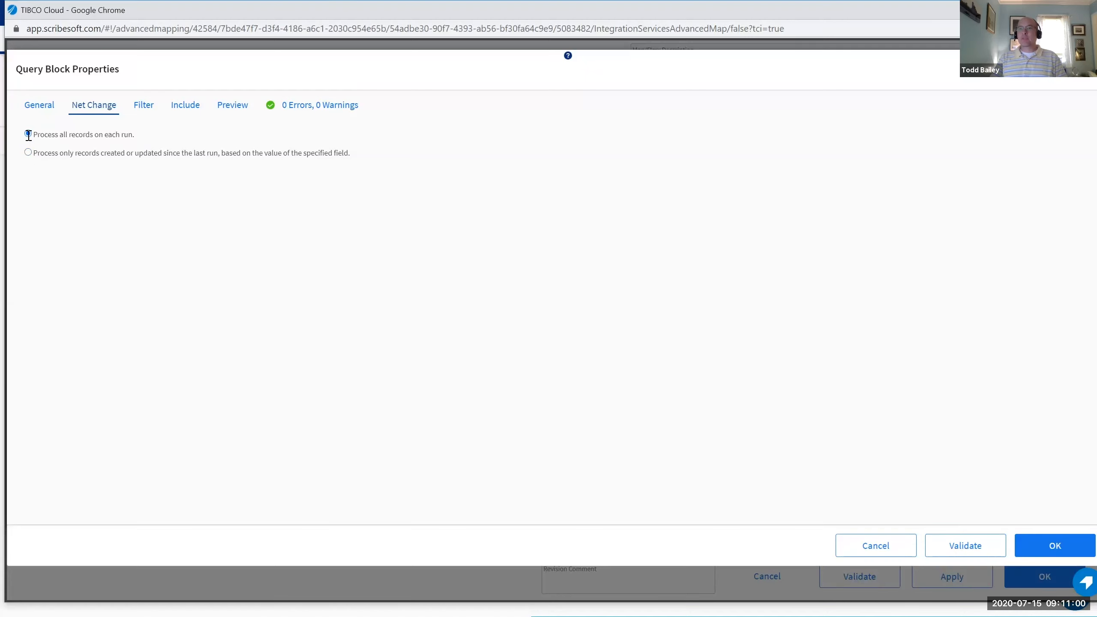
Check Query Contact's includes, then show Lookup Account's criteria (emailaddress1 equals Contact.email).
{"action": "left_click", "coordinate": [189, 108]}
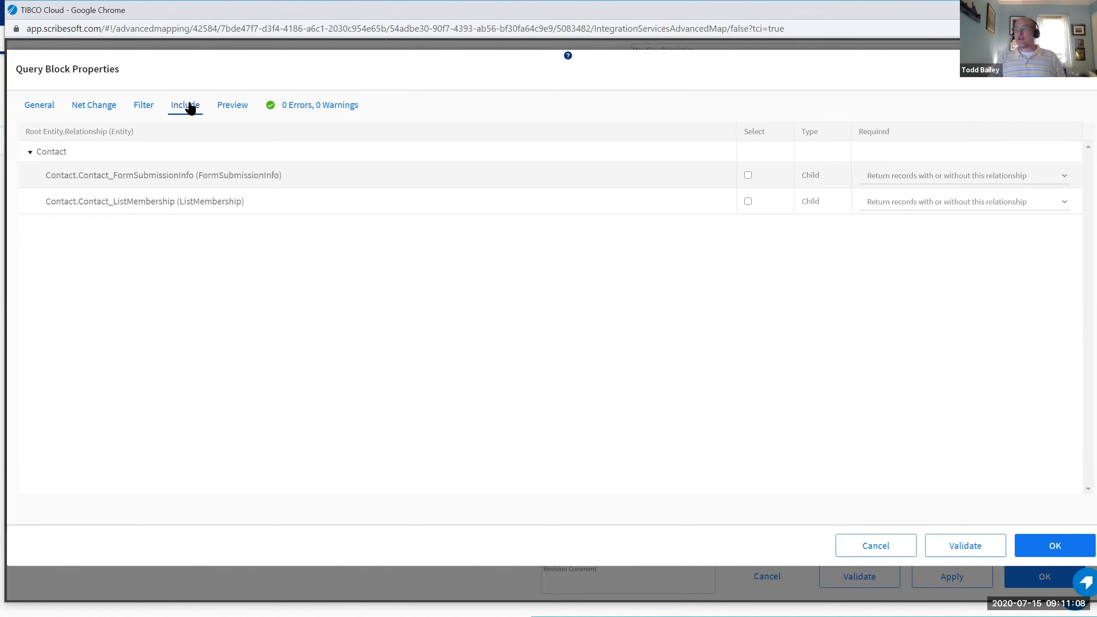
{"action": "left_click", "coordinate": [1042, 548]}
{"action": "left_click", "coordinate": [365, 213]}
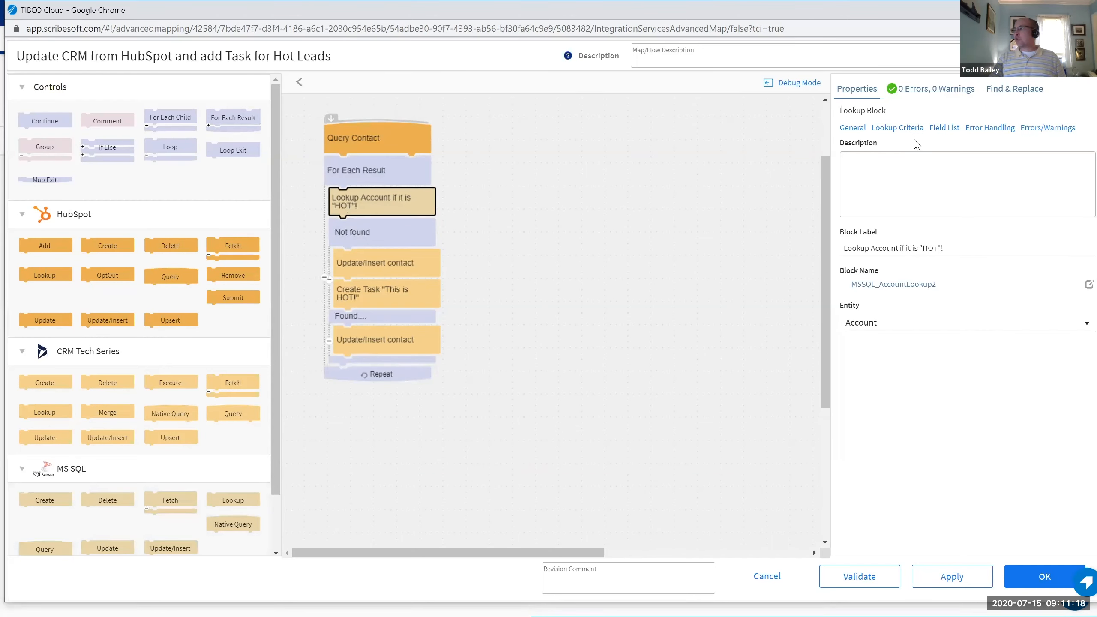
{"action": "left_click", "coordinate": [898, 128]}
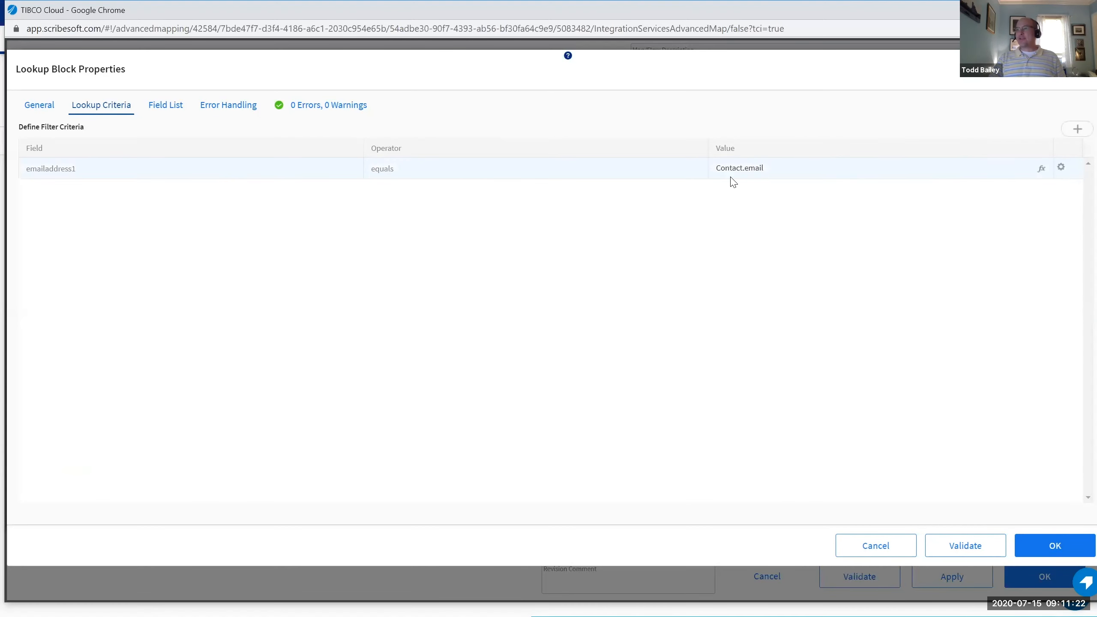
Review the lookup's field list and the Not found condition, then save the map and return to Apps.
{"action": "left_click", "coordinate": [156, 113]}
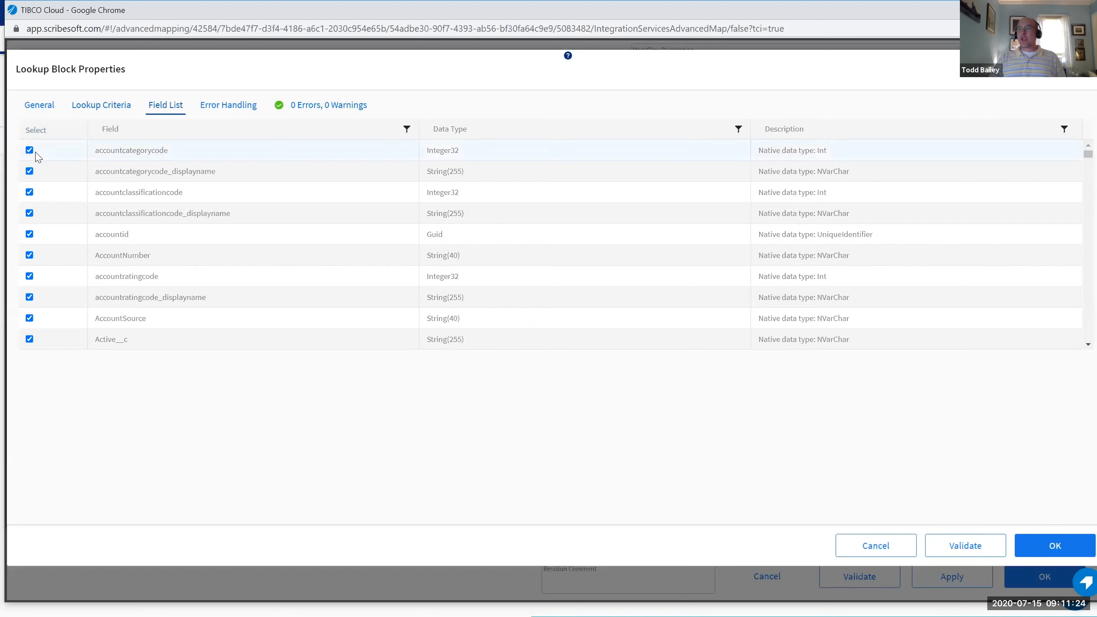
{"action": "left_click", "coordinate": [1069, 555]}
{"action": "left_click", "coordinate": [356, 233]}
{"action": "double_click", "coordinate": [356, 233]}
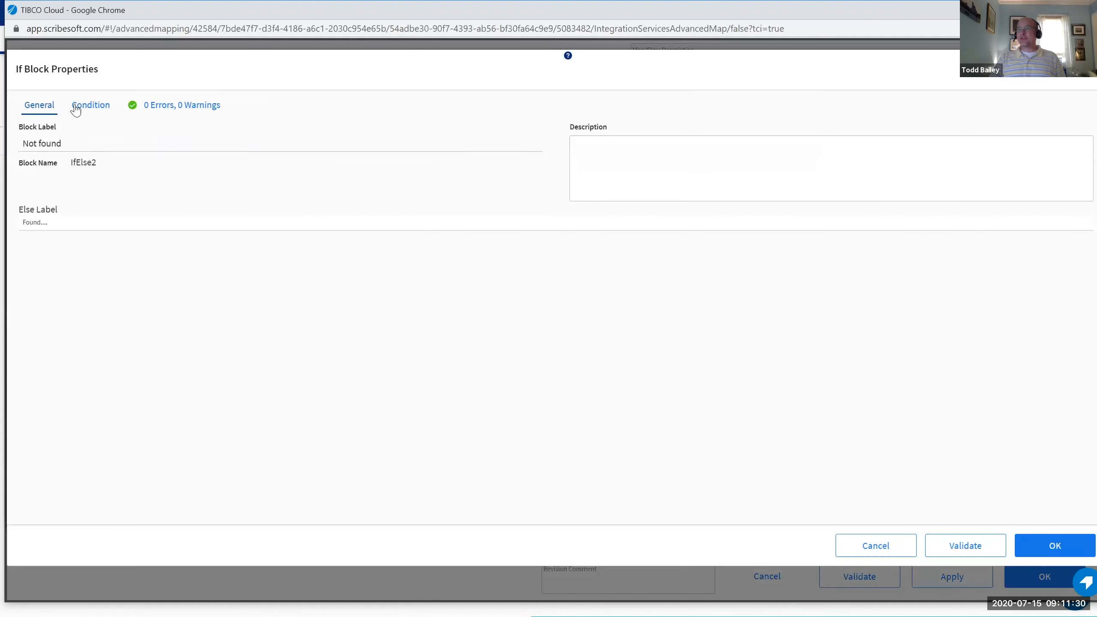
{"action": "left_click", "coordinate": [94, 107]}
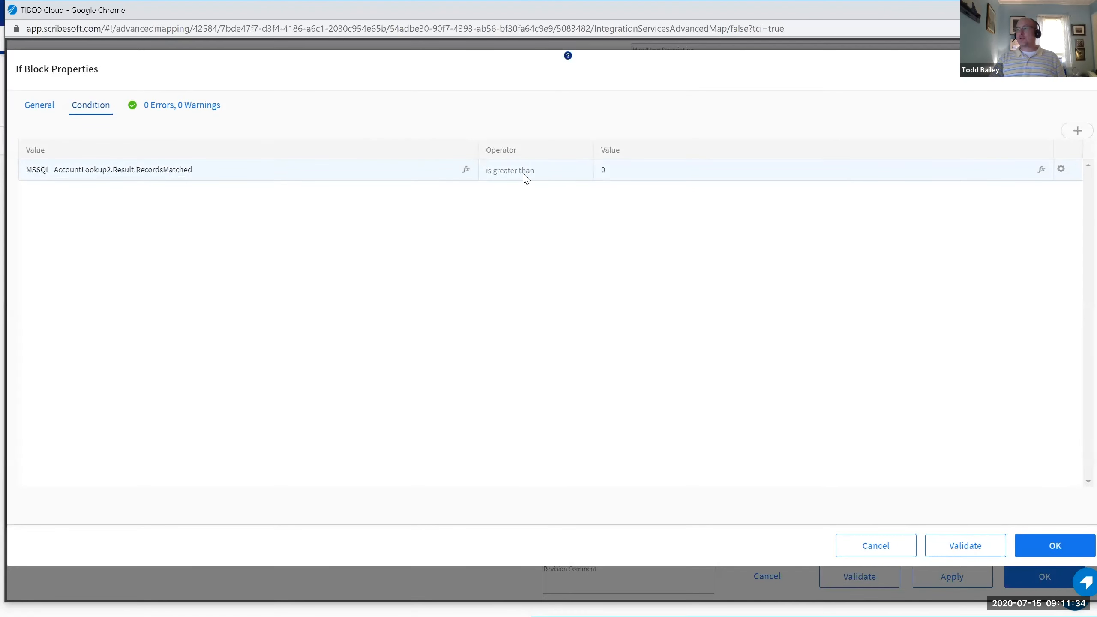
{"action": "left_click", "coordinate": [1054, 558]}
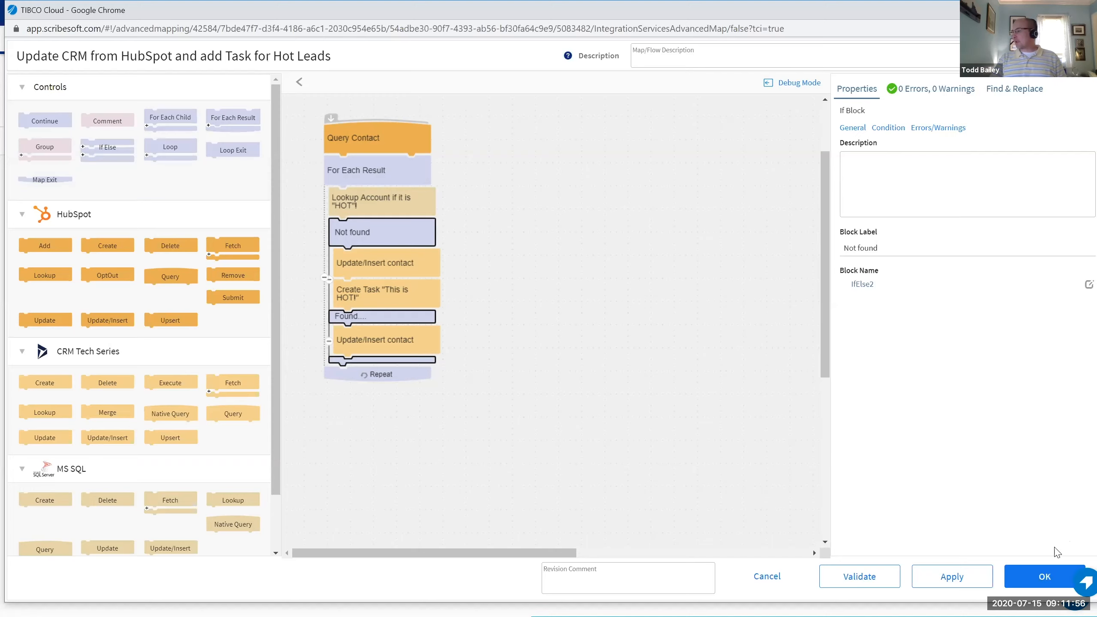
{"action": "left_click", "coordinate": [1046, 580]}
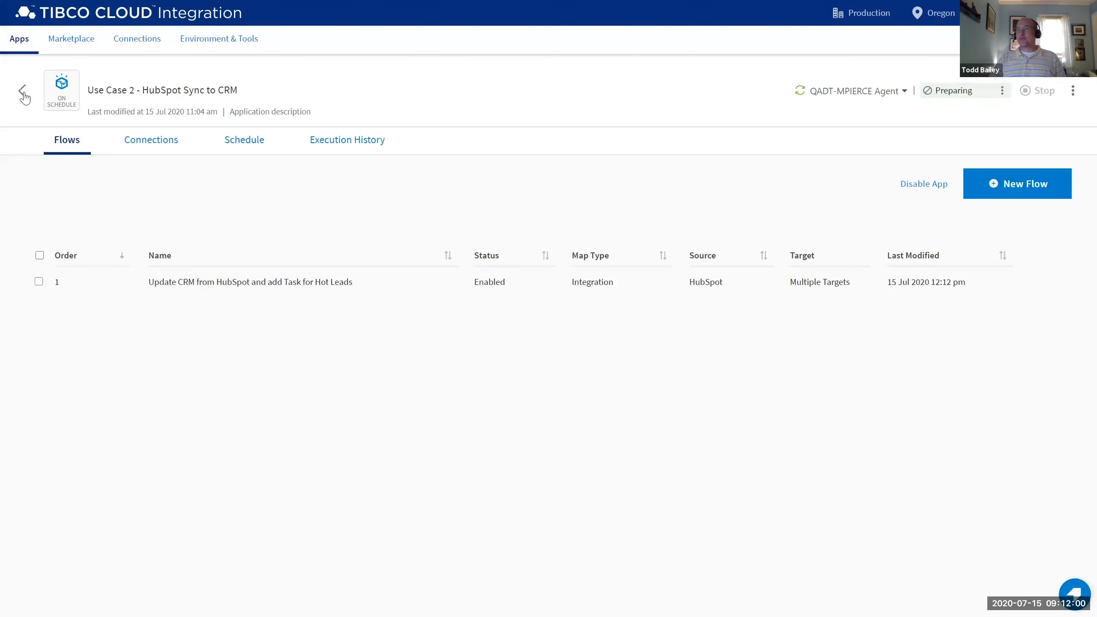
{"action": "left_click", "coordinate": [24, 96]}
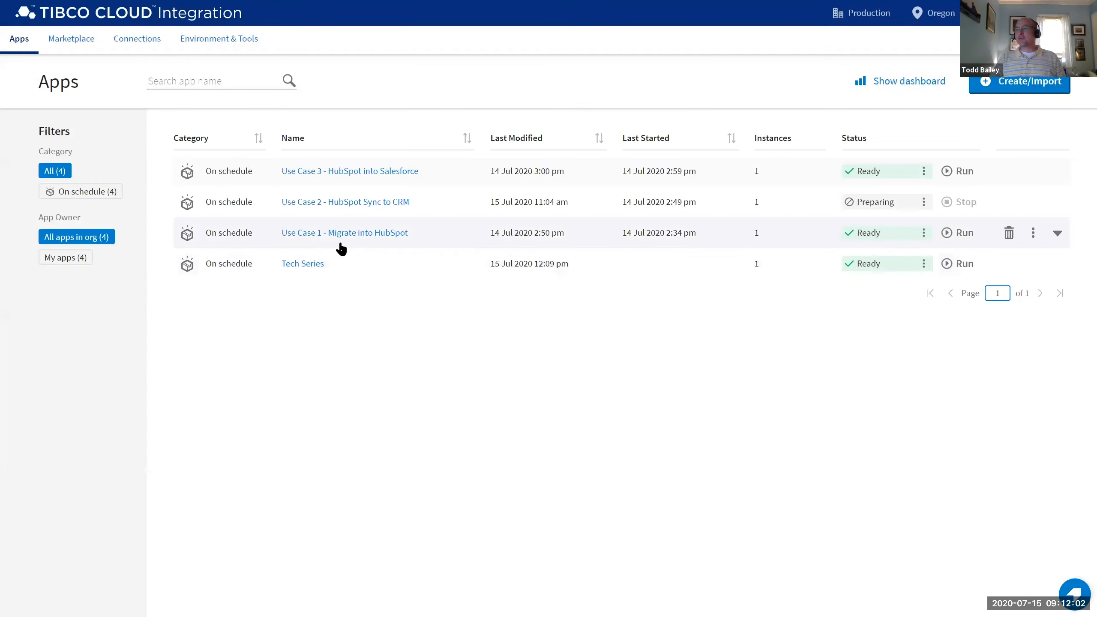
Open Use Case 3's HubSpot --> Salesforce.com map and review Query Company's net change and Company.Contact include.
{"action": "left_click", "coordinate": [340, 172]}
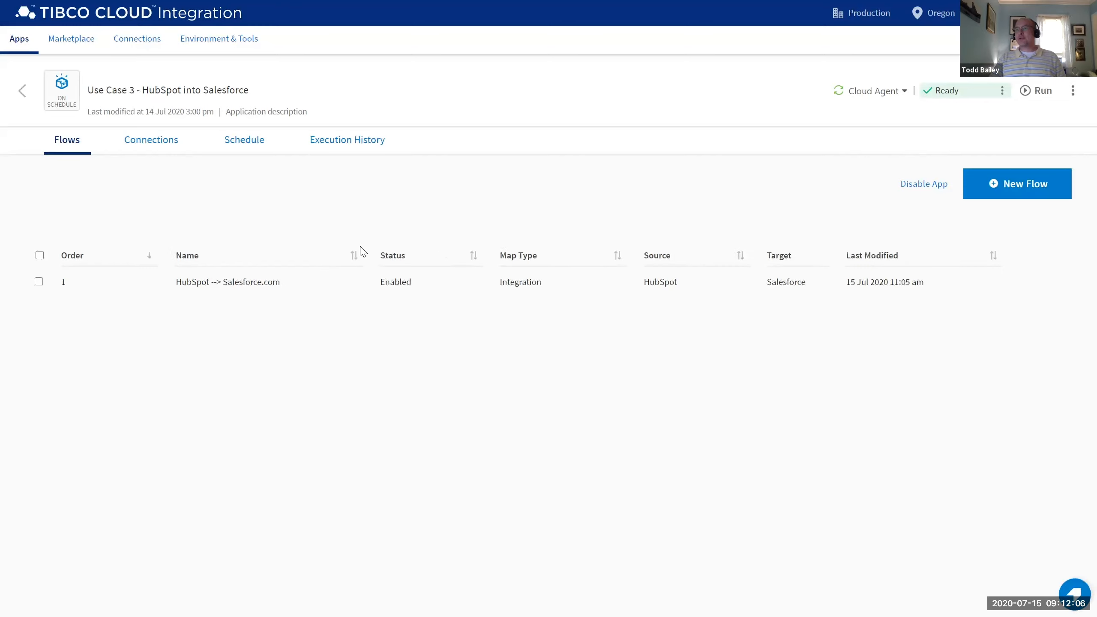
{"action": "left_click", "coordinate": [243, 285]}
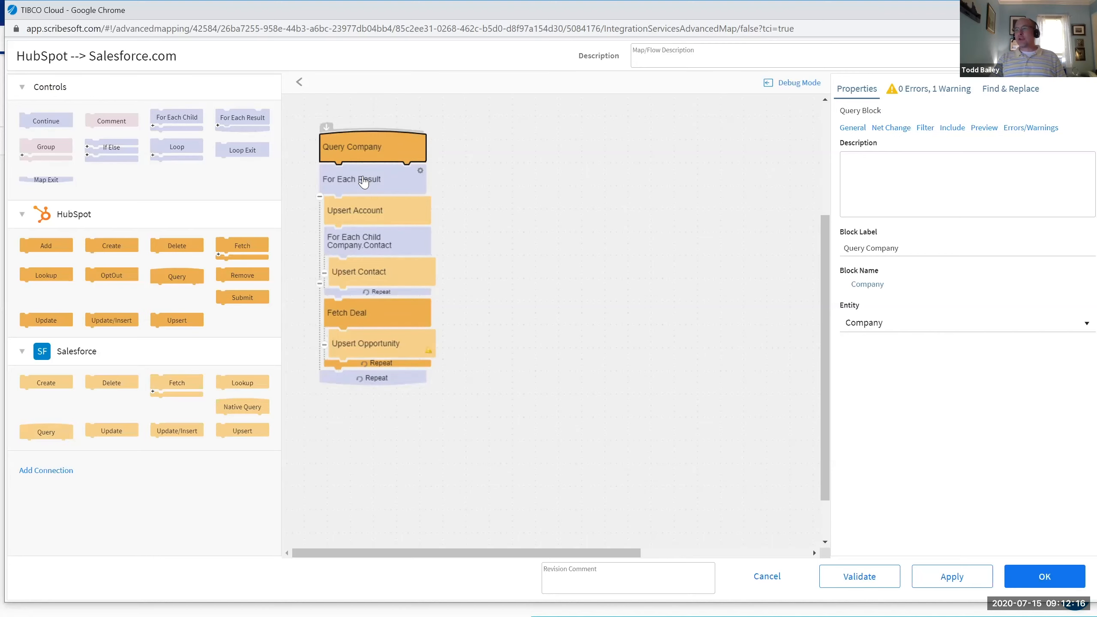
{"action": "left_click", "coordinate": [370, 149]}
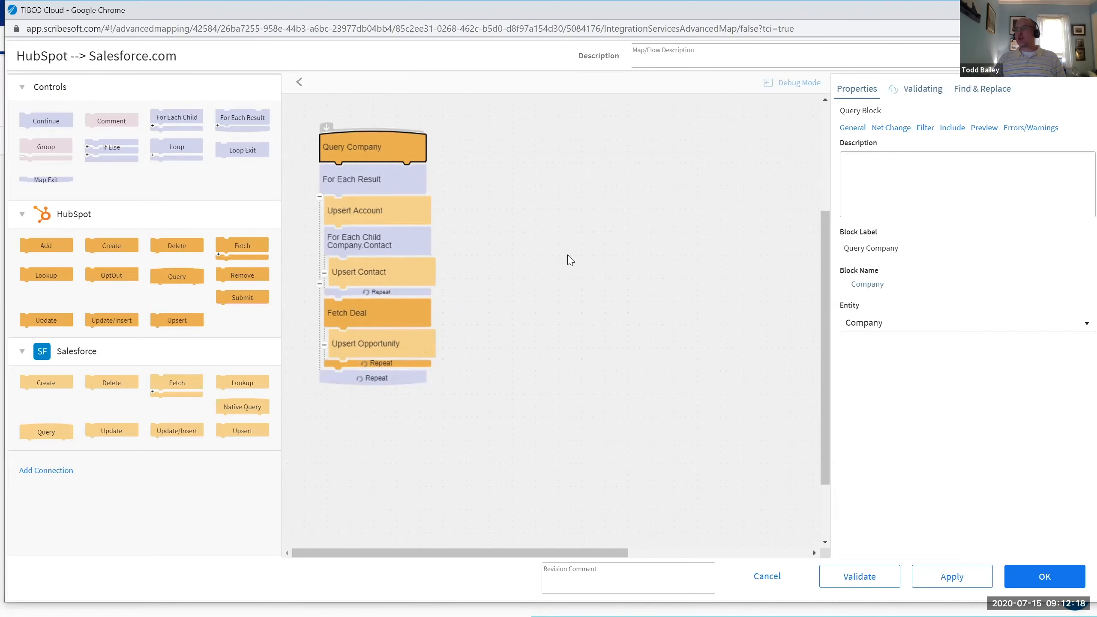
{"action": "left_click", "coordinate": [82, 109]}
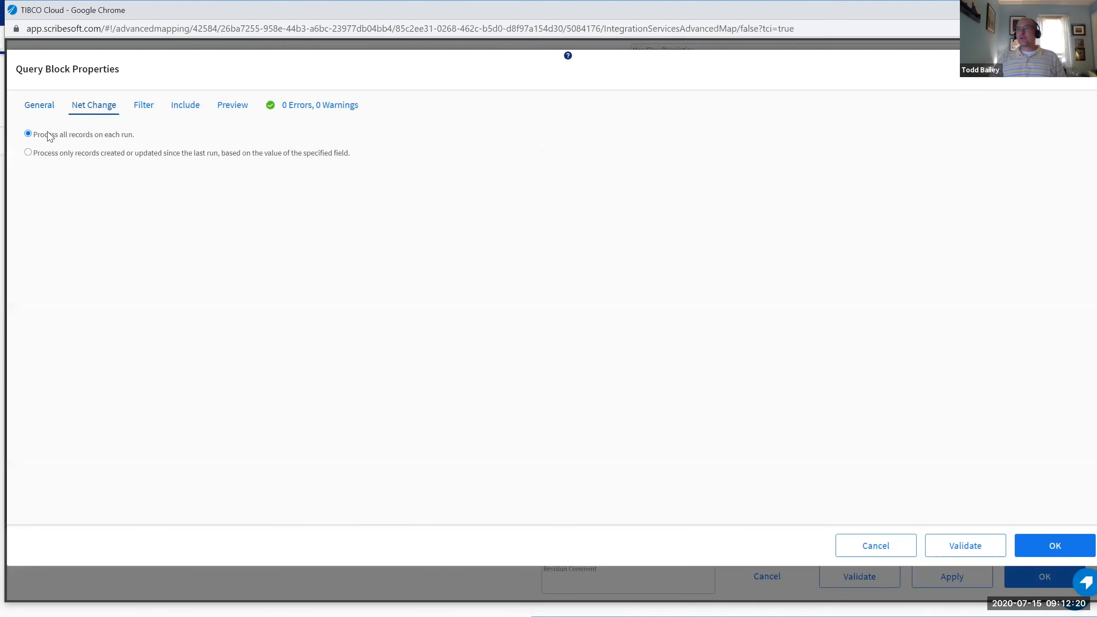
{"action": "left_click", "coordinate": [189, 108]}
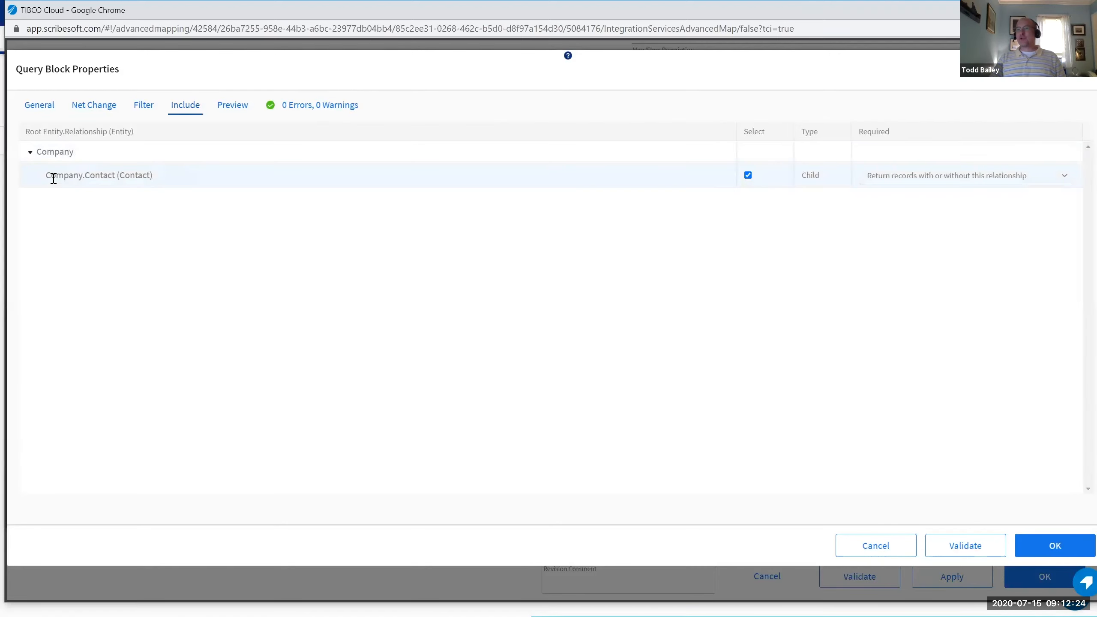
{"action": "left_click_drag", "start_coordinate": [46, 174], "coordinate": [159, 173]}
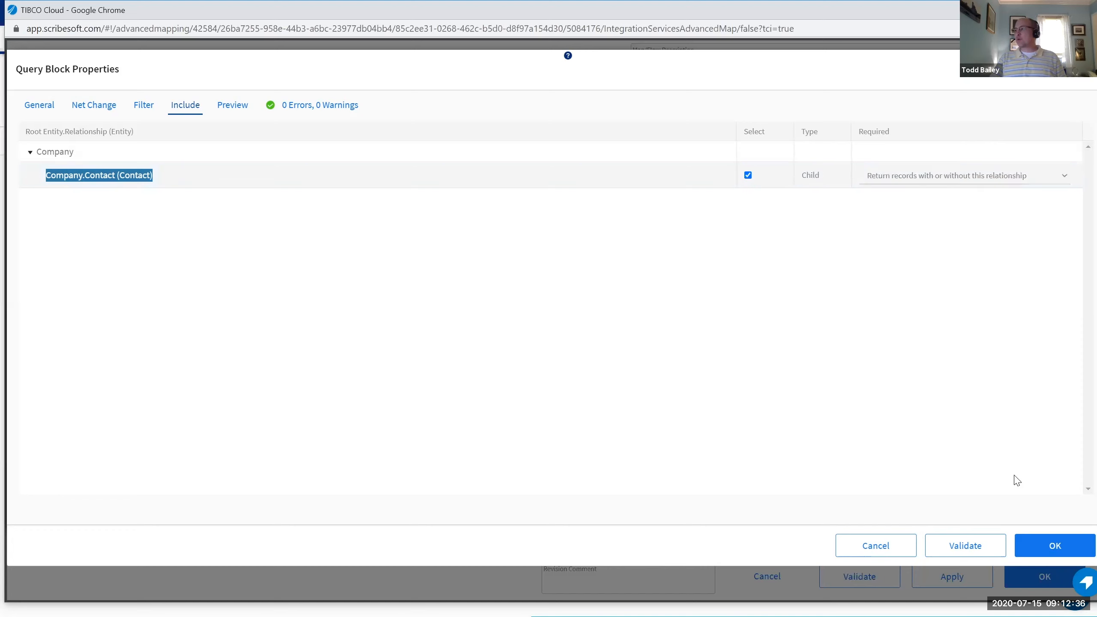
{"action": "left_click", "coordinate": [1055, 546]}
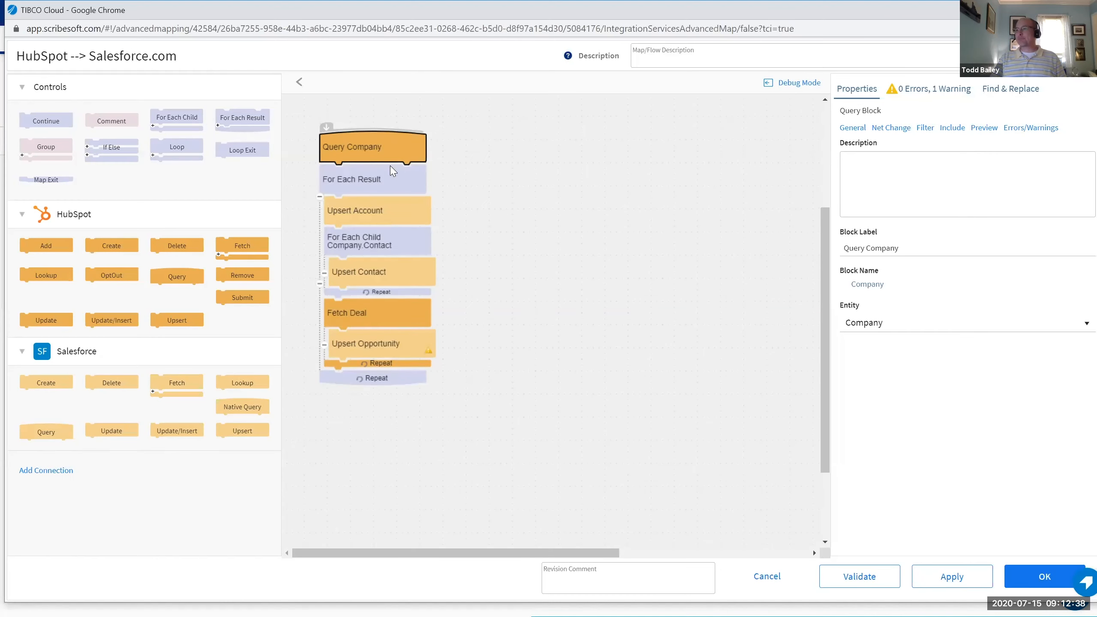
Inspect Upsert Account, abandon adding a connection, and cancel out of the map back to Apps.
{"action": "left_click", "coordinate": [354, 216]}
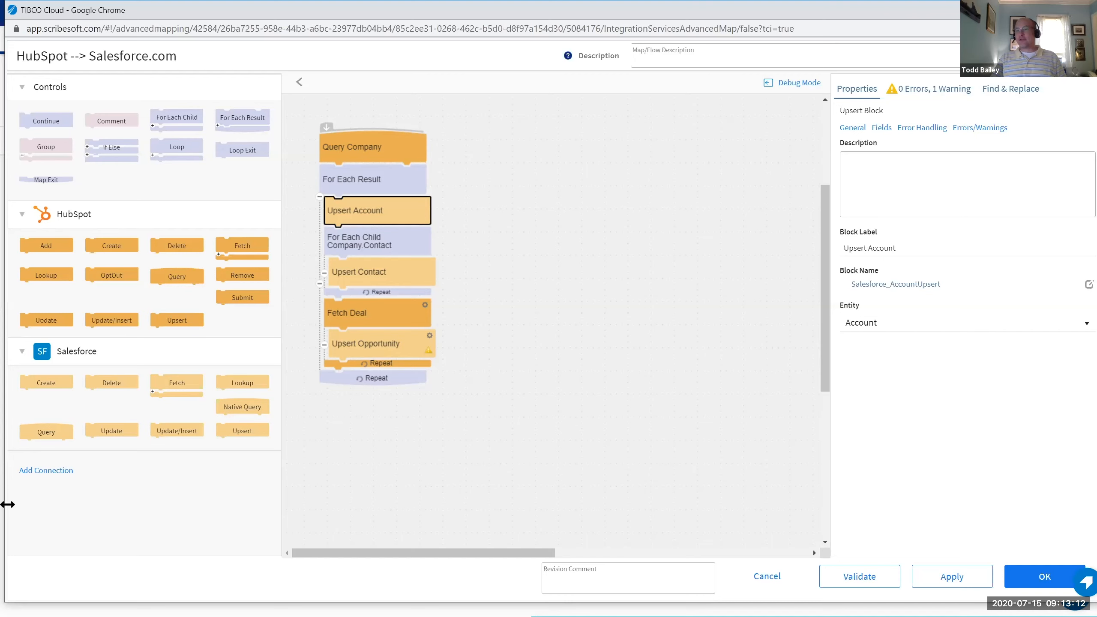
{"action": "left_click", "coordinate": [46, 475]}
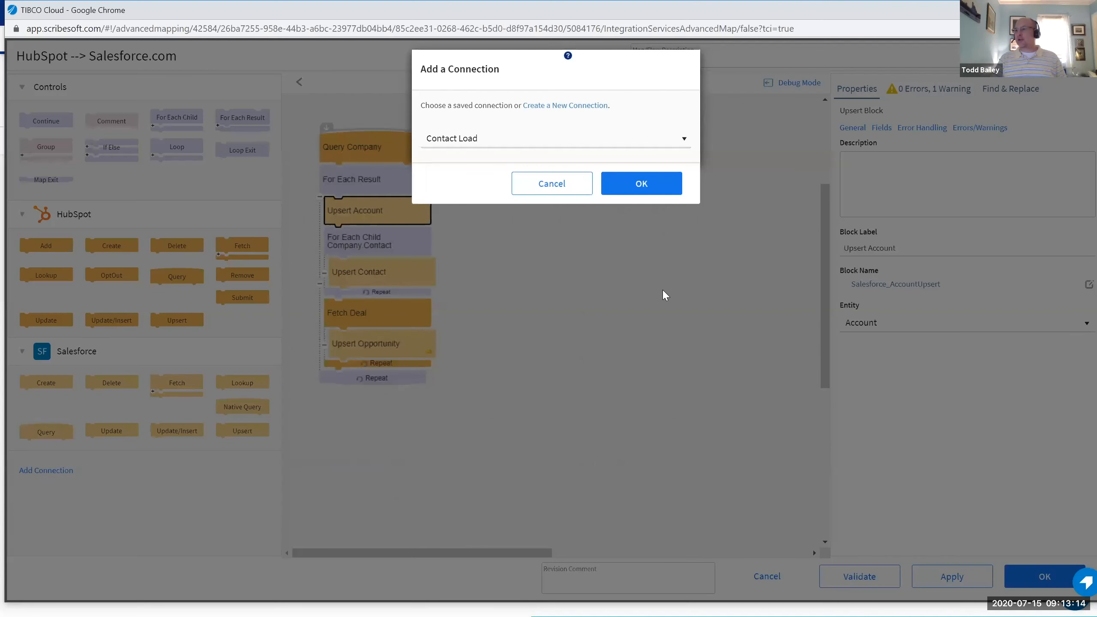
{"action": "left_click", "coordinate": [545, 184]}
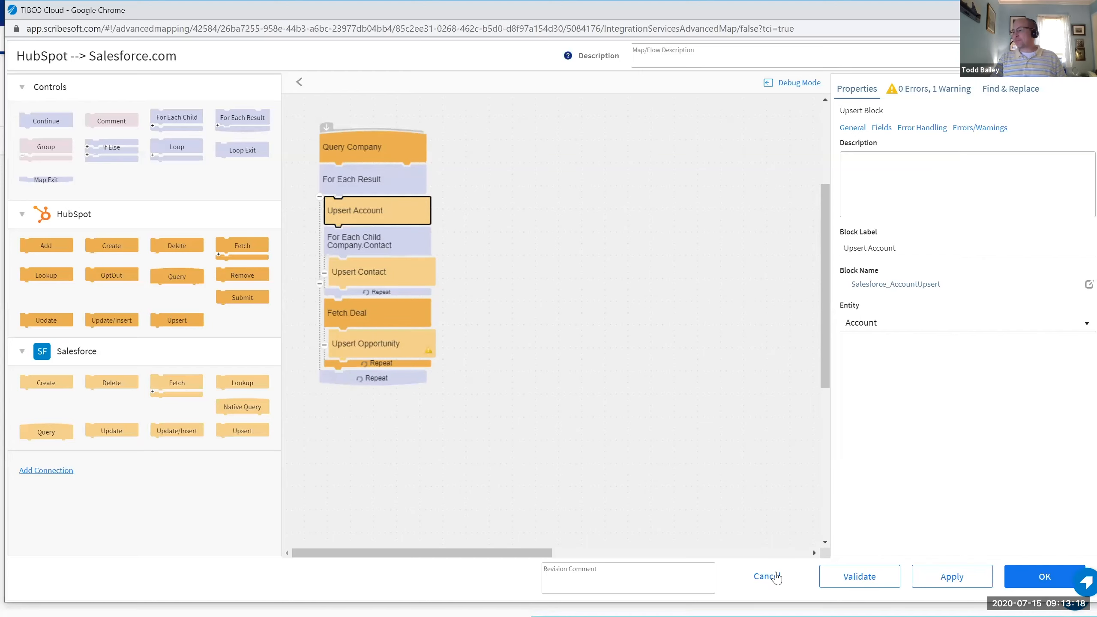
{"action": "left_click", "coordinate": [768, 578]}
{"action": "left_click", "coordinate": [22, 91]}
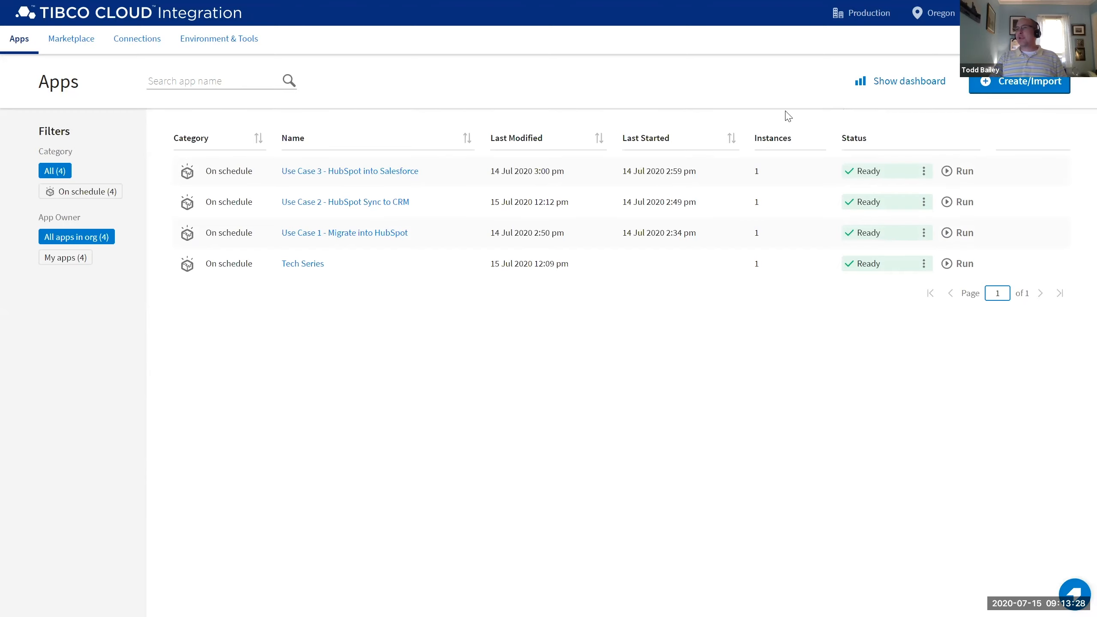
Create a new Data replication app named New_Connect_App 0.
{"action": "left_click", "coordinate": [1027, 84]}
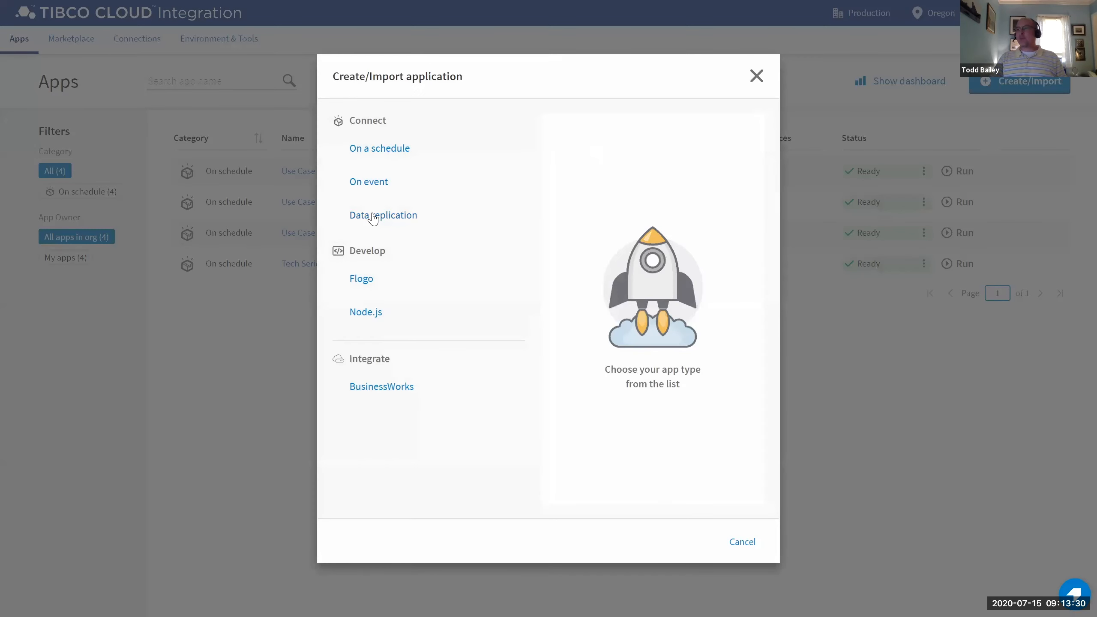
{"action": "left_click", "coordinate": [375, 219]}
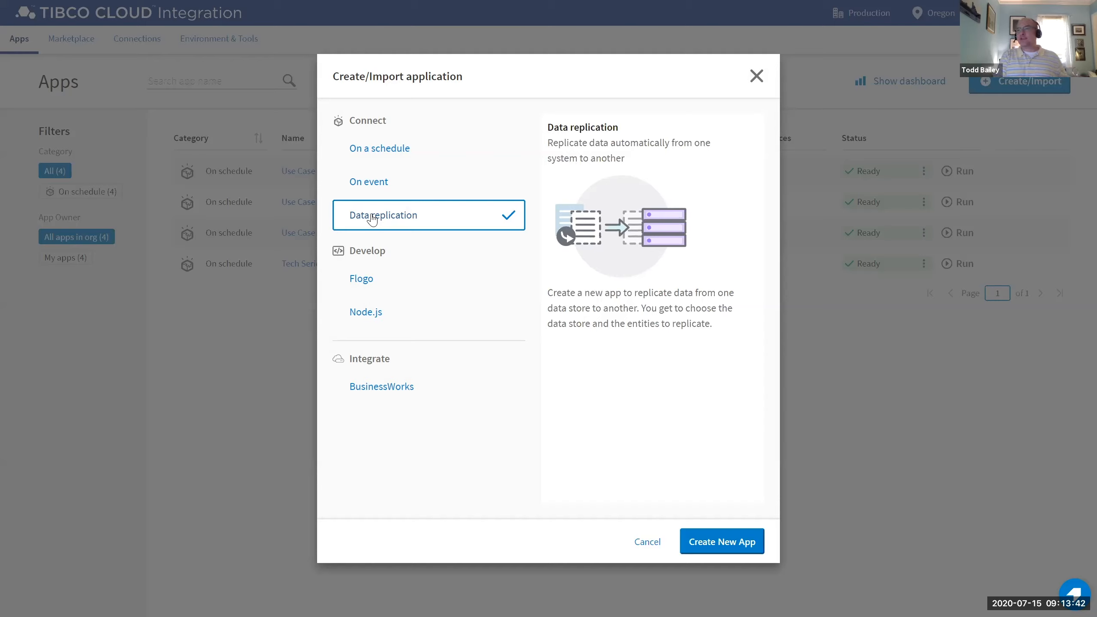
{"action": "left_click", "coordinate": [724, 546]}
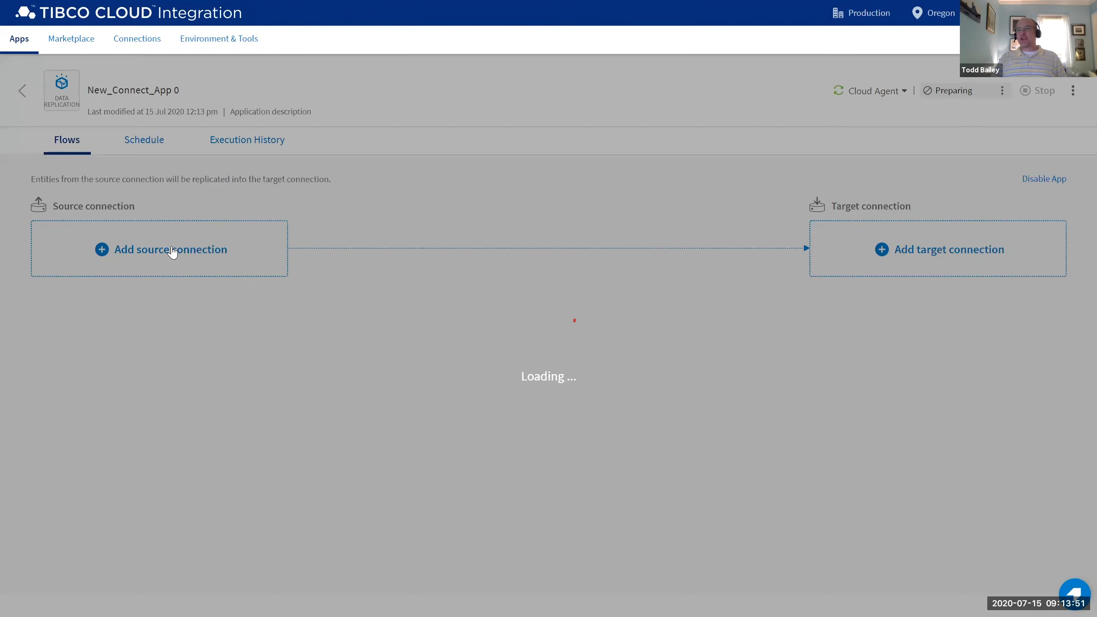
Use the saved Salesforce connection as source and MS SQL as target, then return to Apps.
{"action": "left_click", "coordinate": [172, 250]}
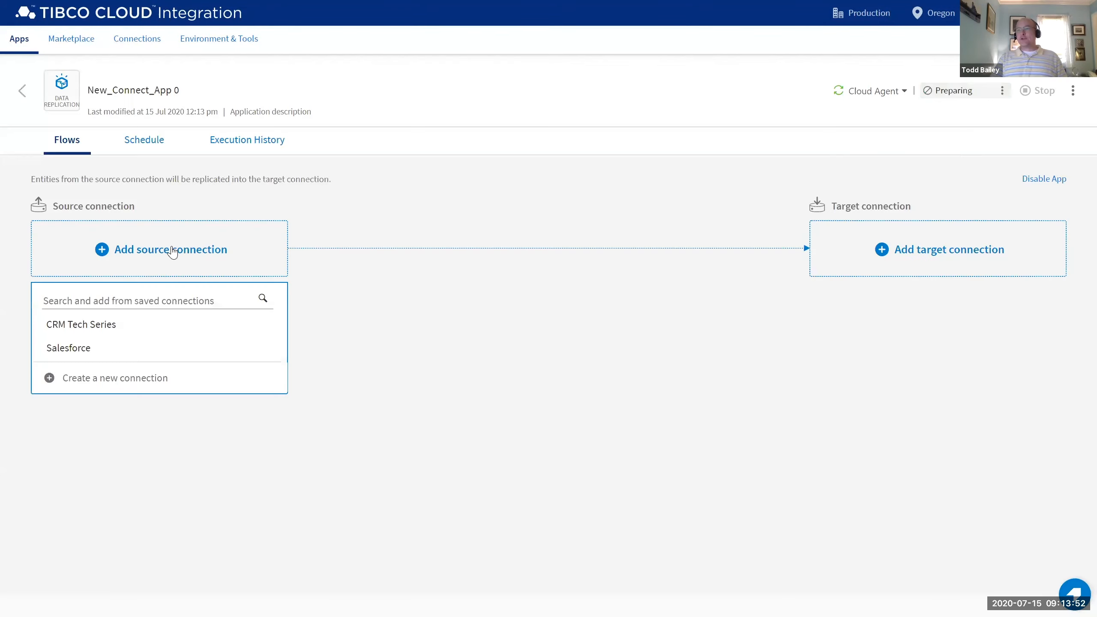
{"action": "left_click", "coordinate": [95, 350]}
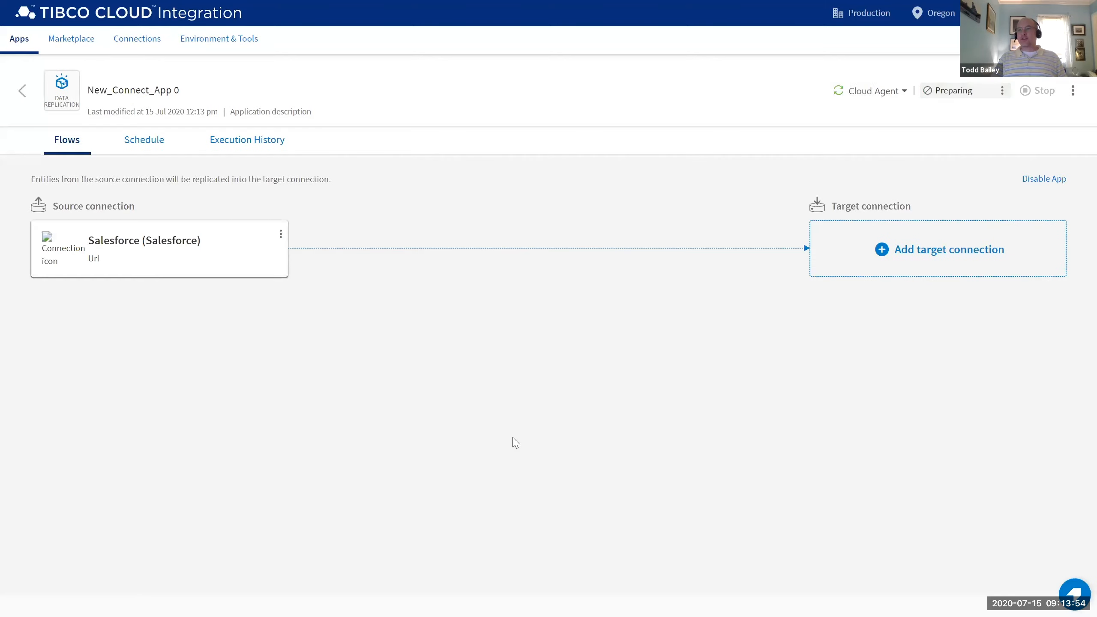
{"action": "left_click", "coordinate": [945, 257]}
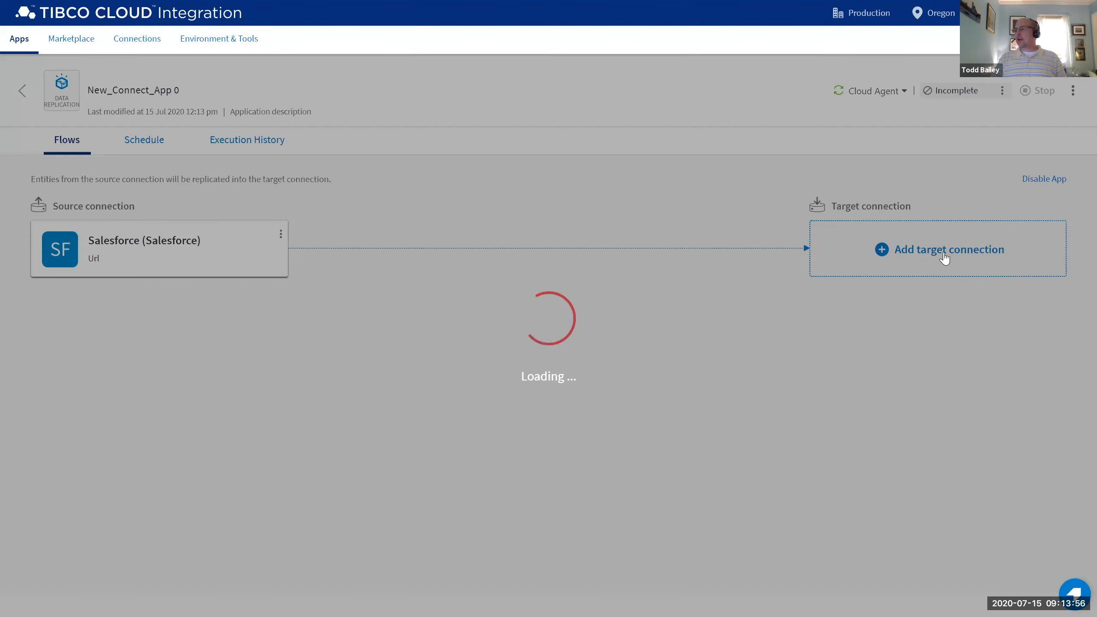
{"action": "left_click", "coordinate": [846, 325]}
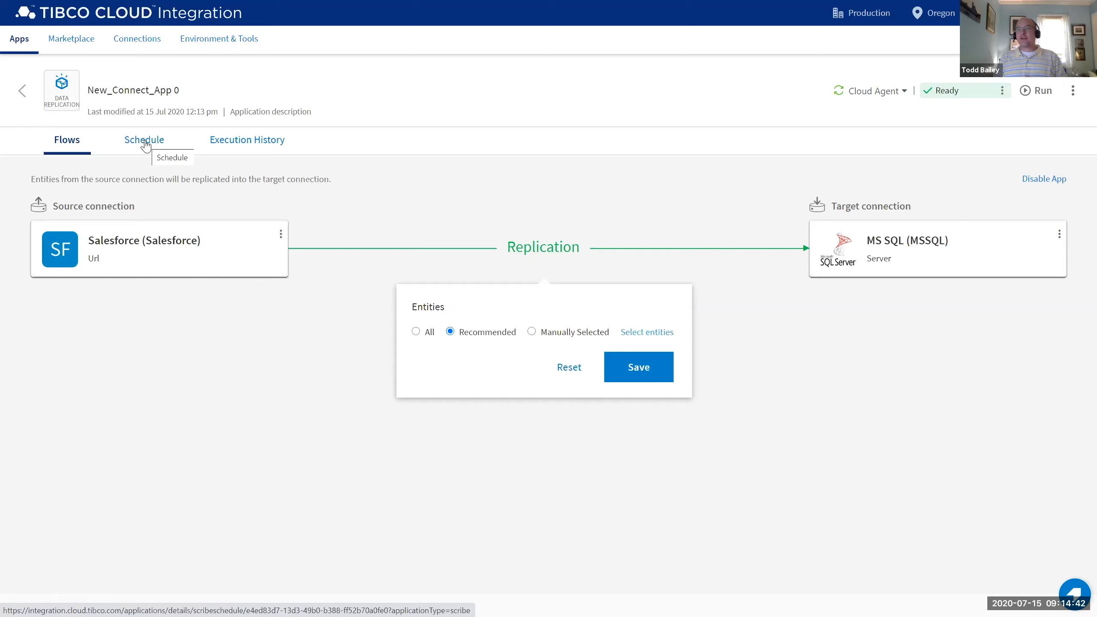
{"action": "left_click", "coordinate": [21, 92]}
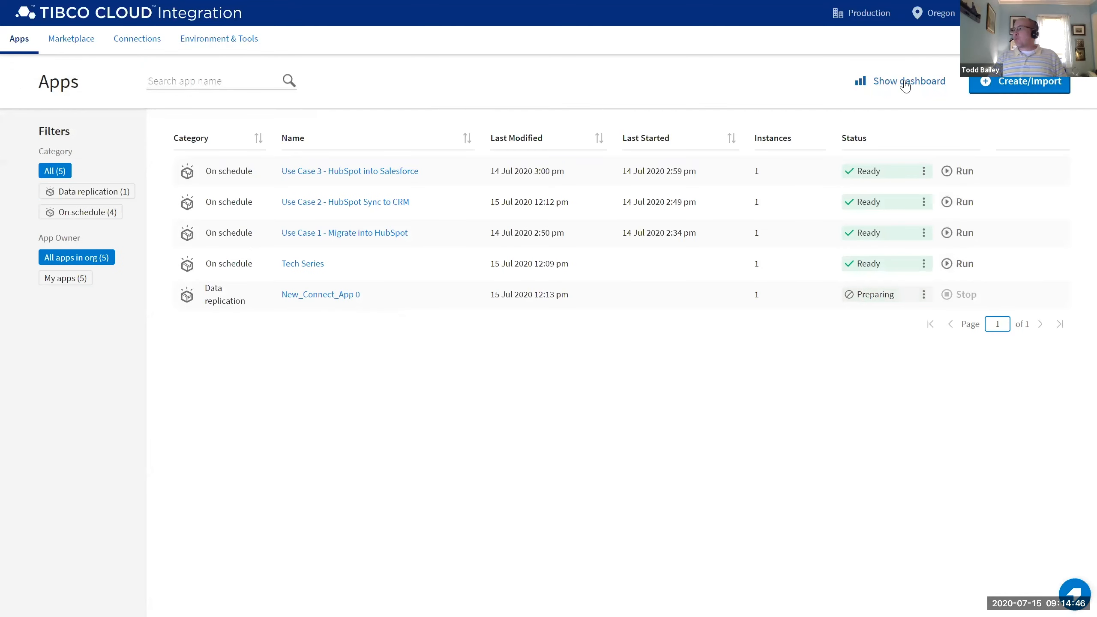
Inspect Use Case 3's Completed With Errors run on the dashboard, then advance to the Key Takeaways slide.
{"action": "left_click", "coordinate": [906, 83]}
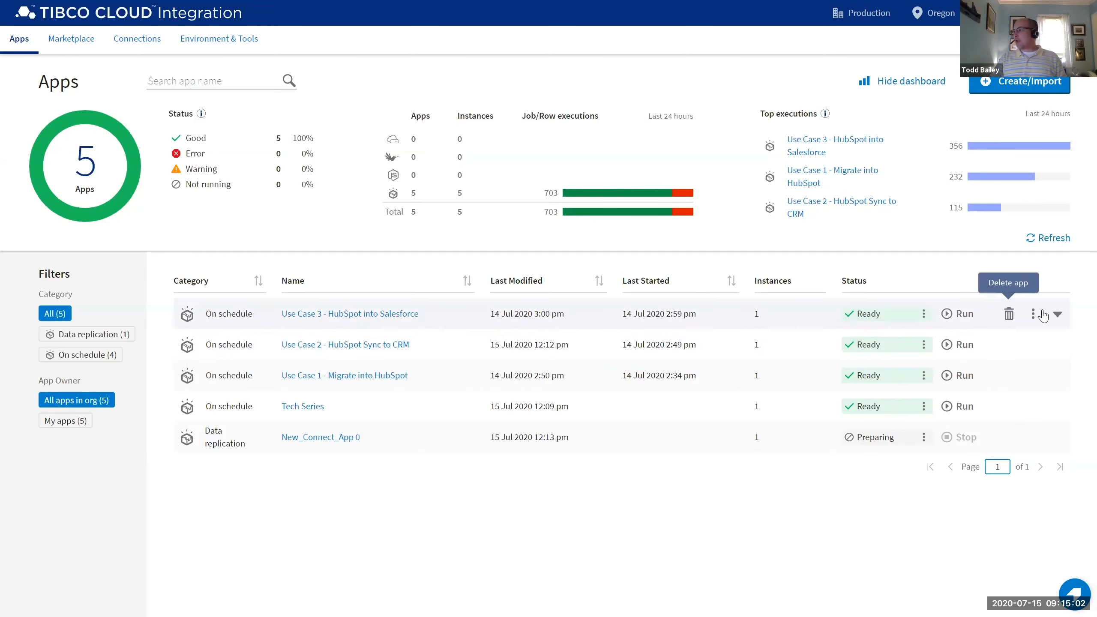
{"action": "left_click", "coordinate": [1058, 317]}
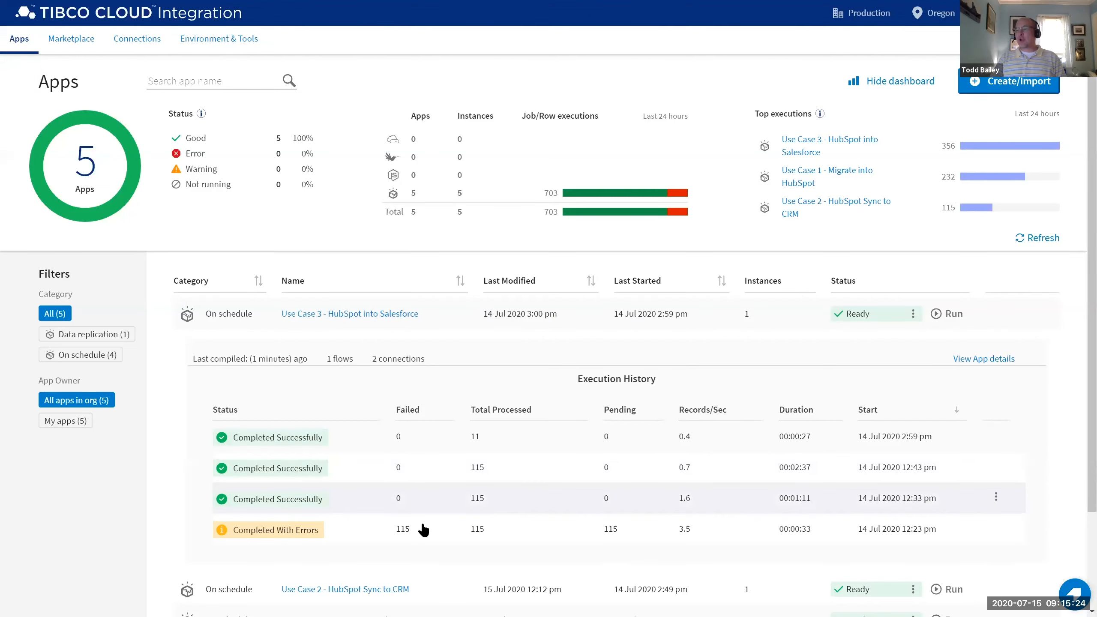
{"action": "left_click", "coordinate": [518, 523]}
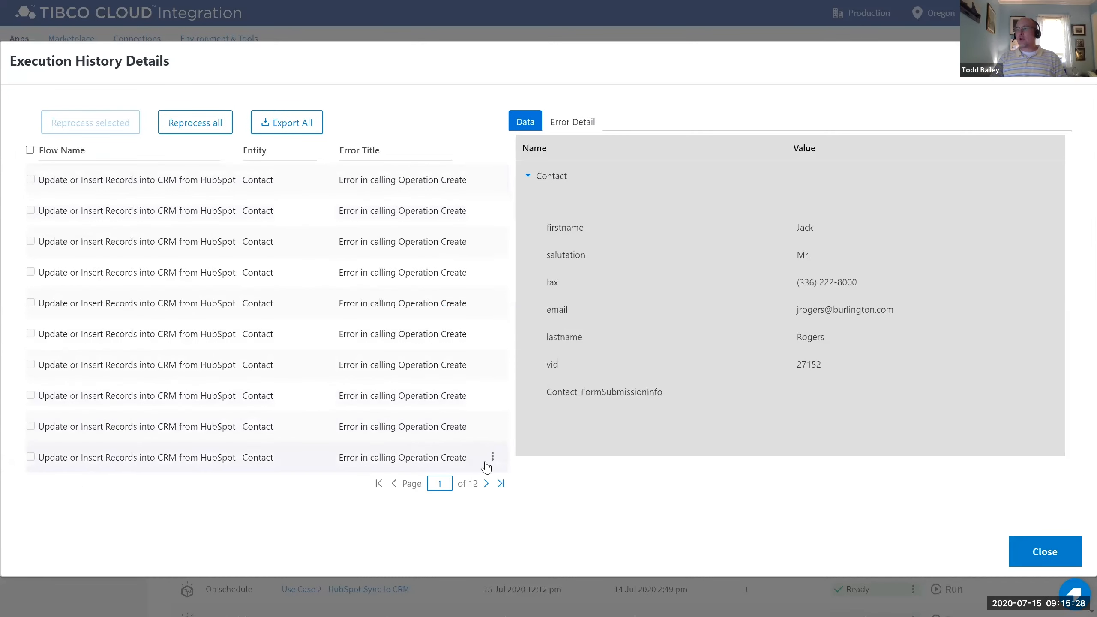
{"action": "left_click", "coordinate": [1045, 552]}
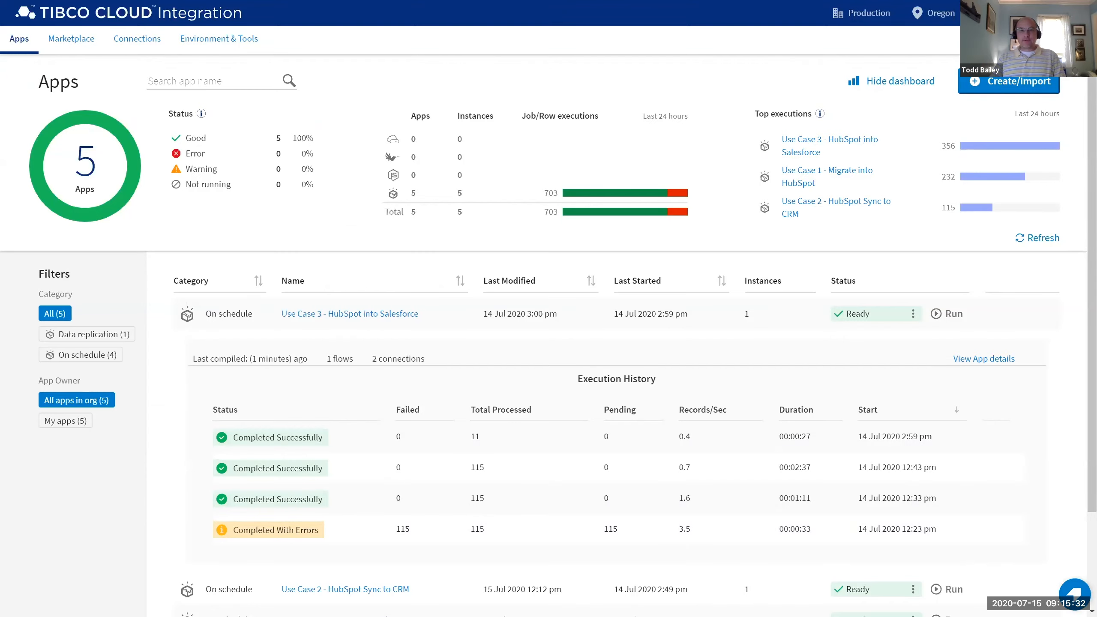
{"action": "key", "text": "alt+Tab"}
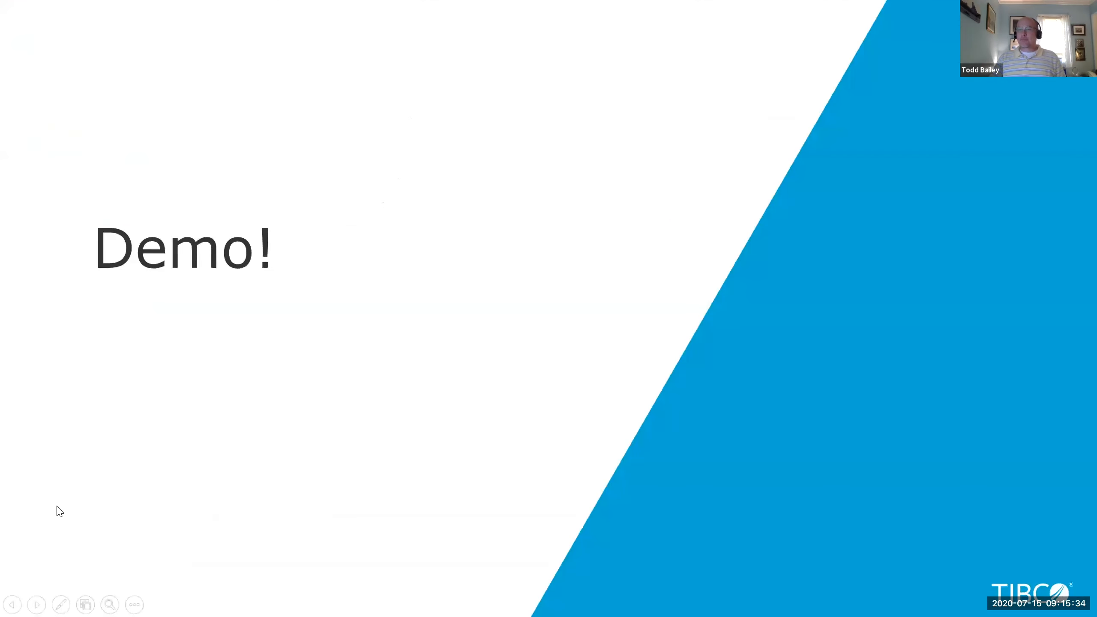
{"action": "left_click", "coordinate": [57, 506]}
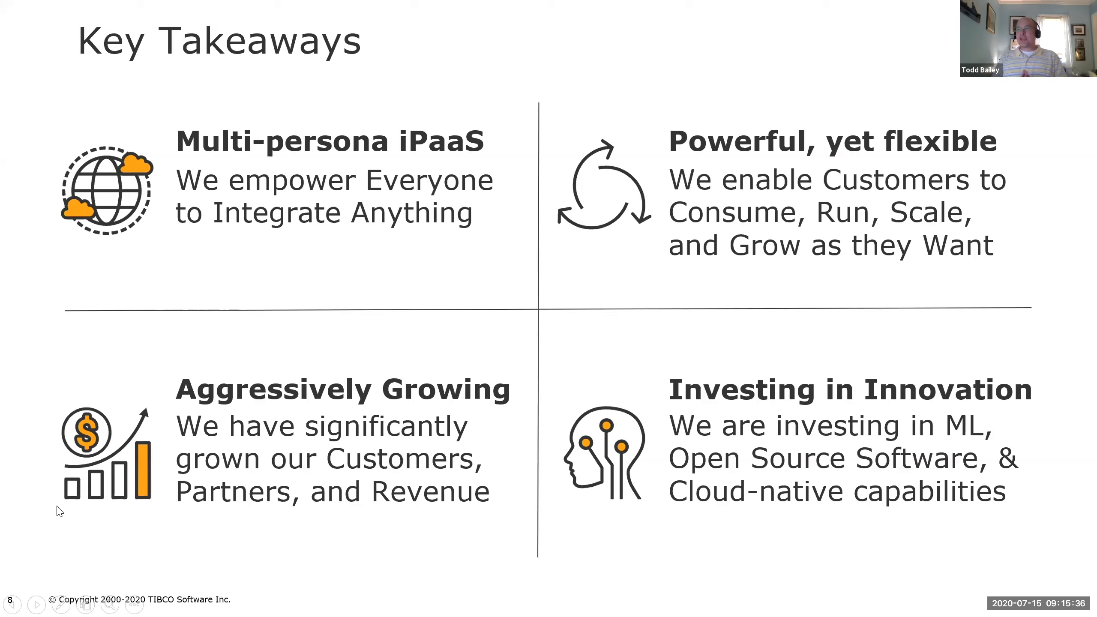